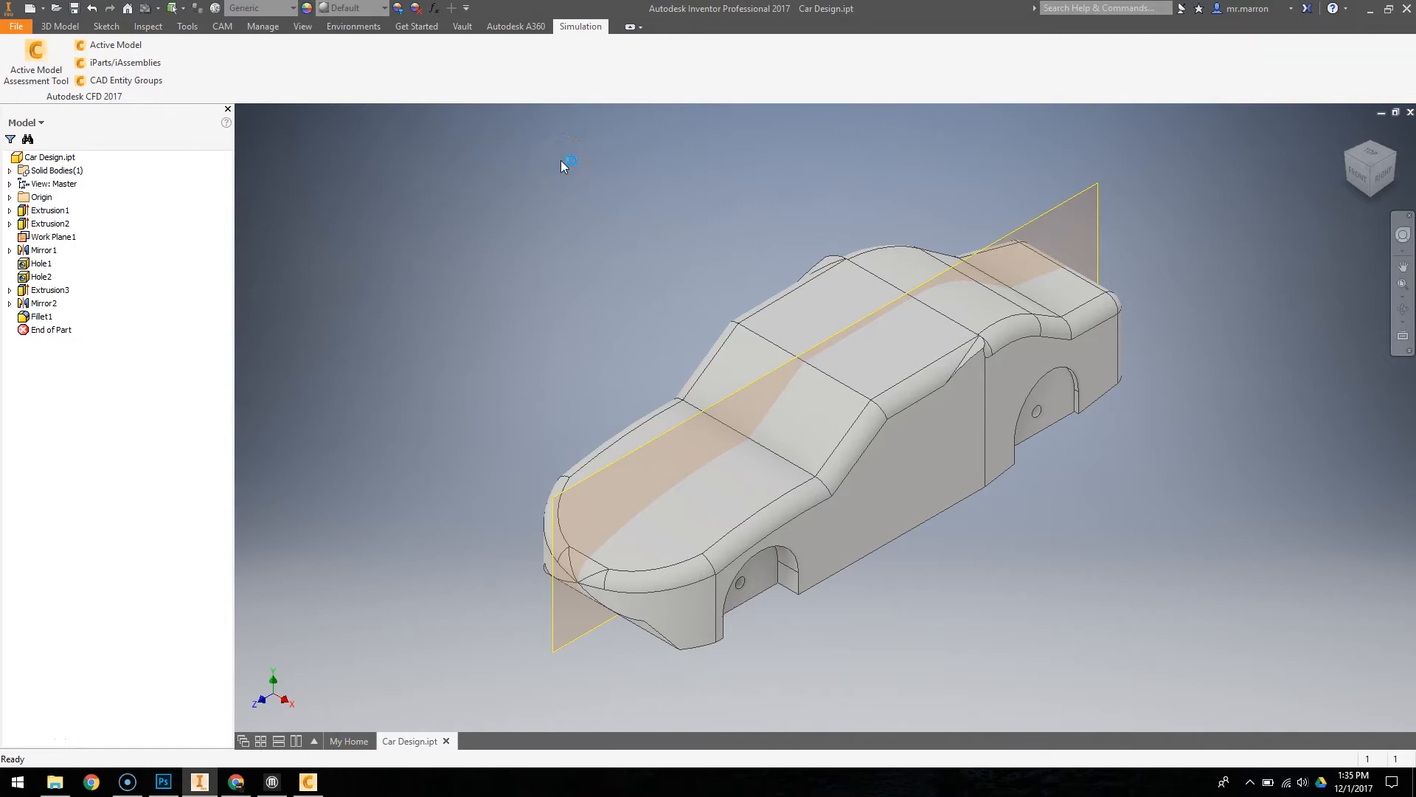
Step: Start a Save Copy As of the car part and choose the Desktop as its destination
left_click(106, 26)
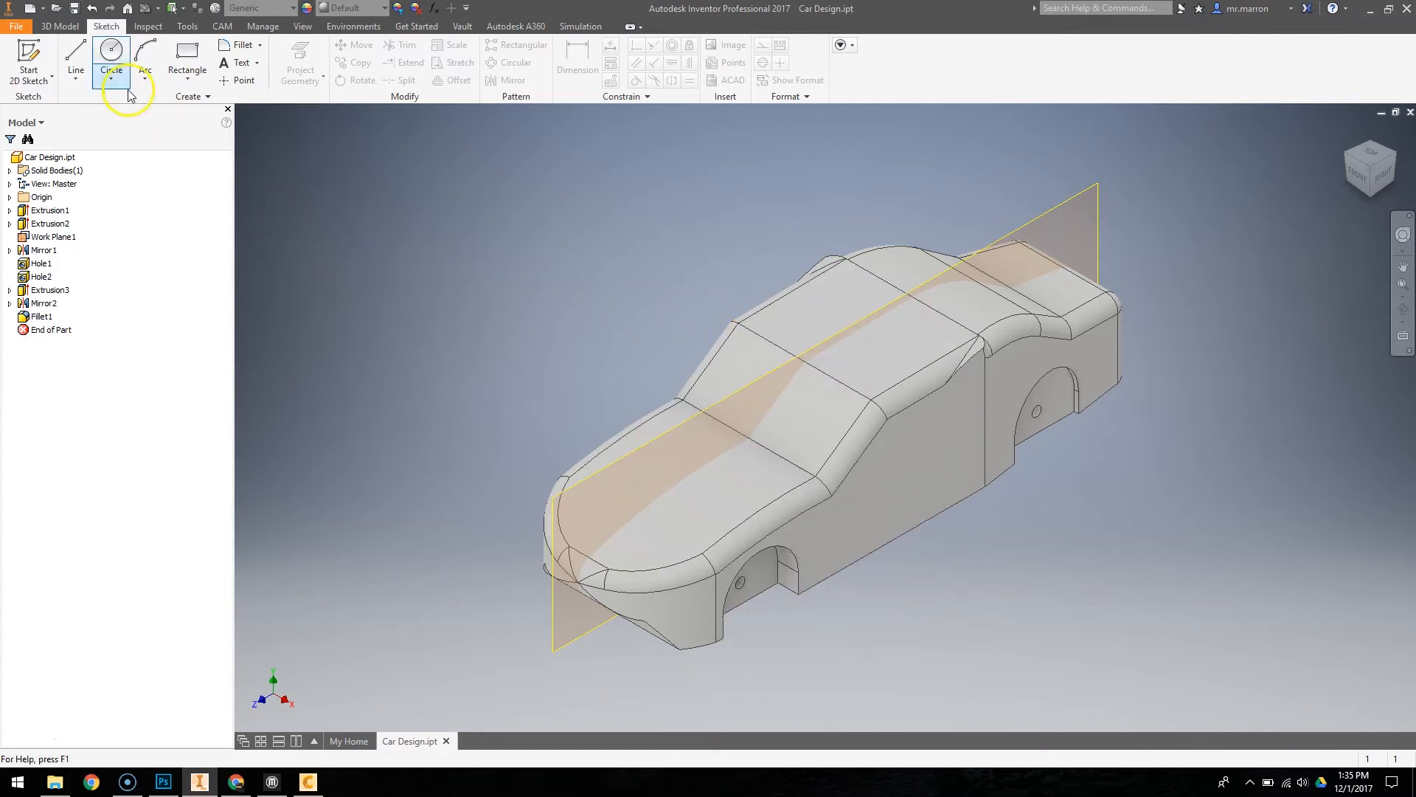
left_click(17, 26)
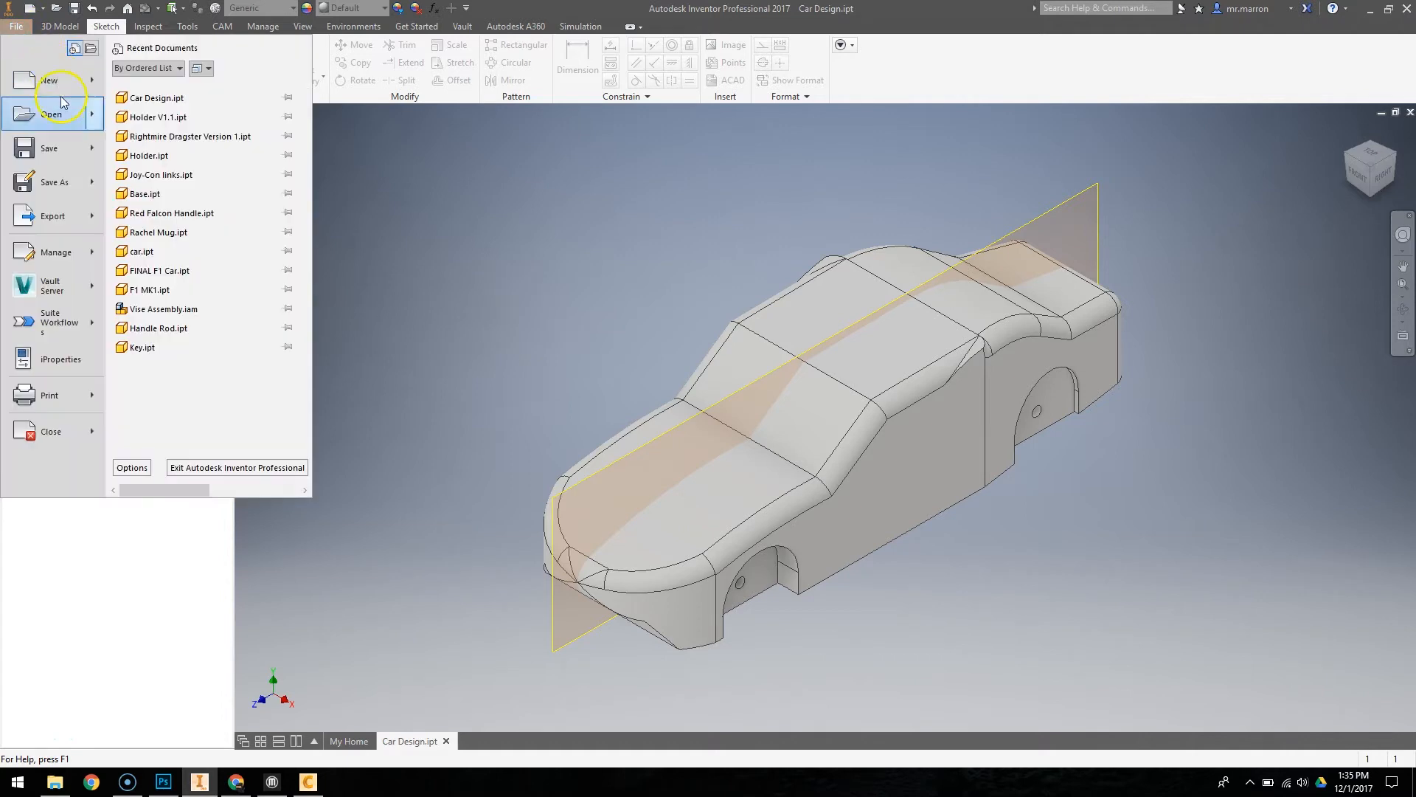
mouse_move(90, 184)
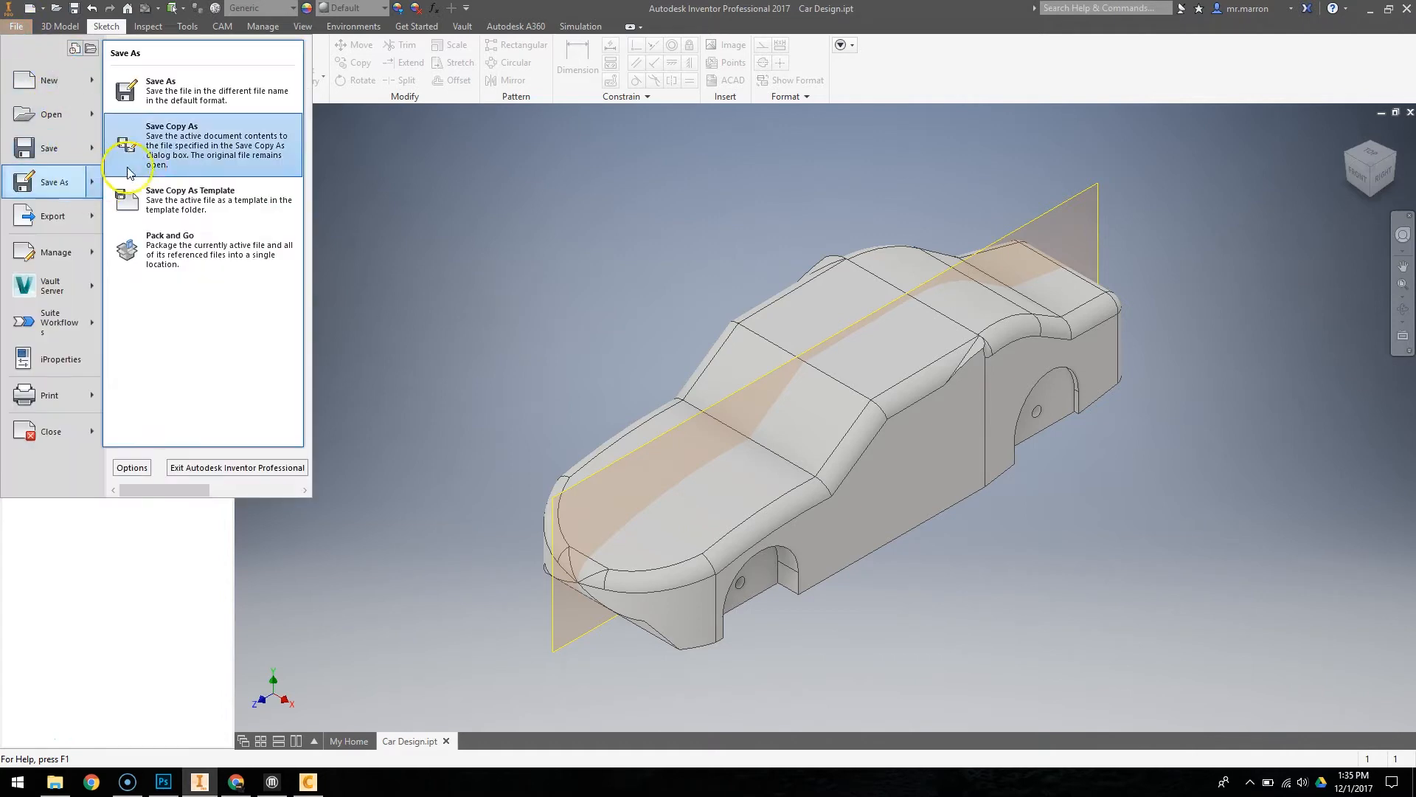
left_click(164, 147)
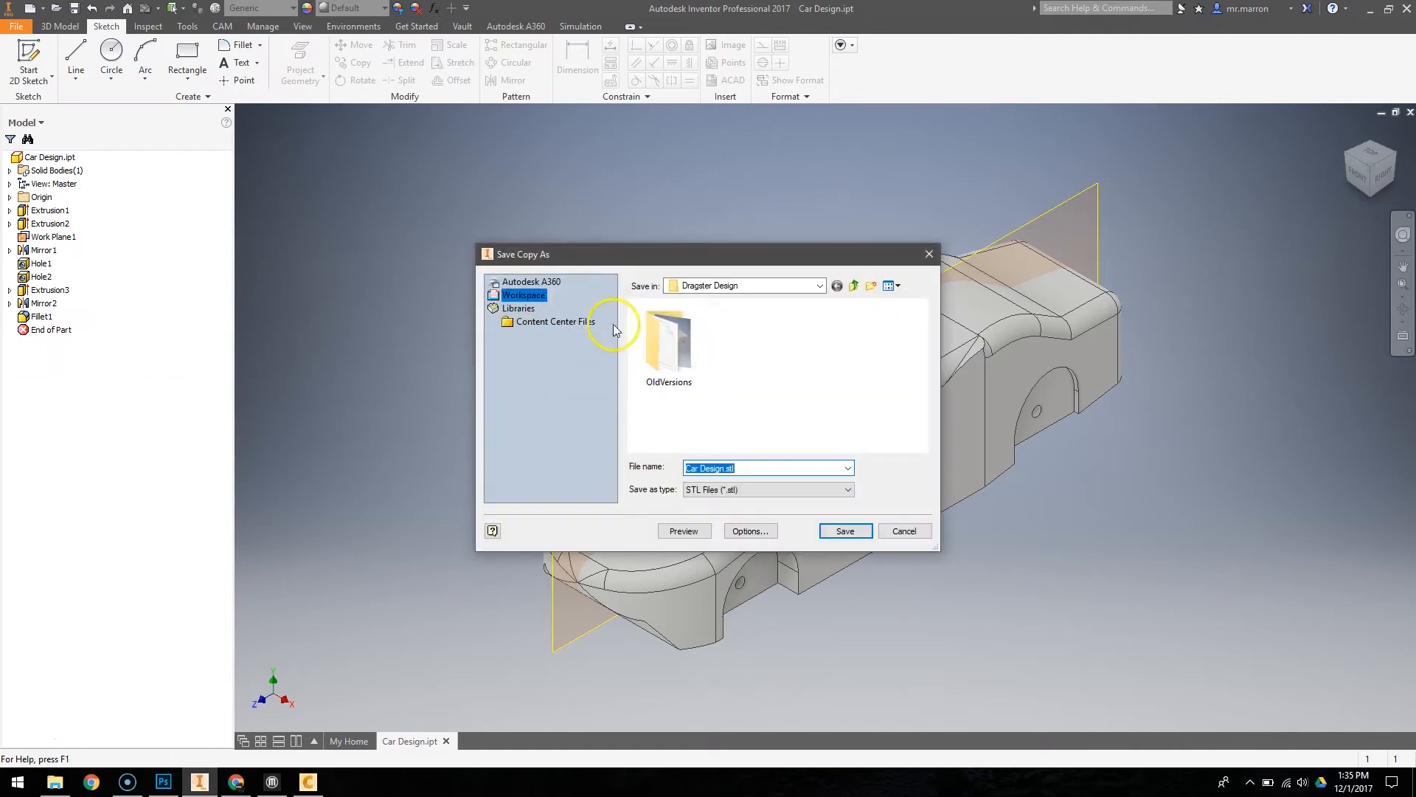
left_click(818, 286)
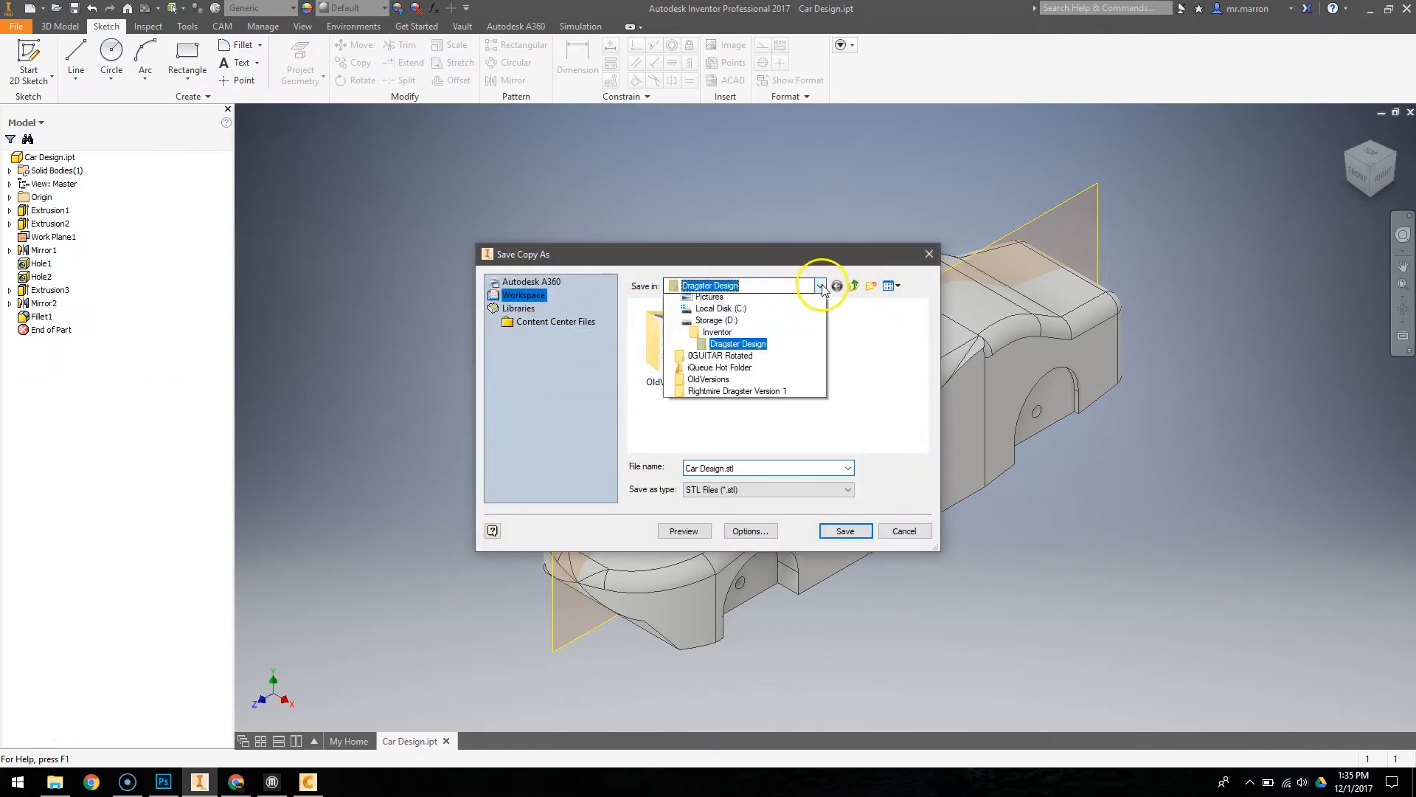
left_click(738, 298)
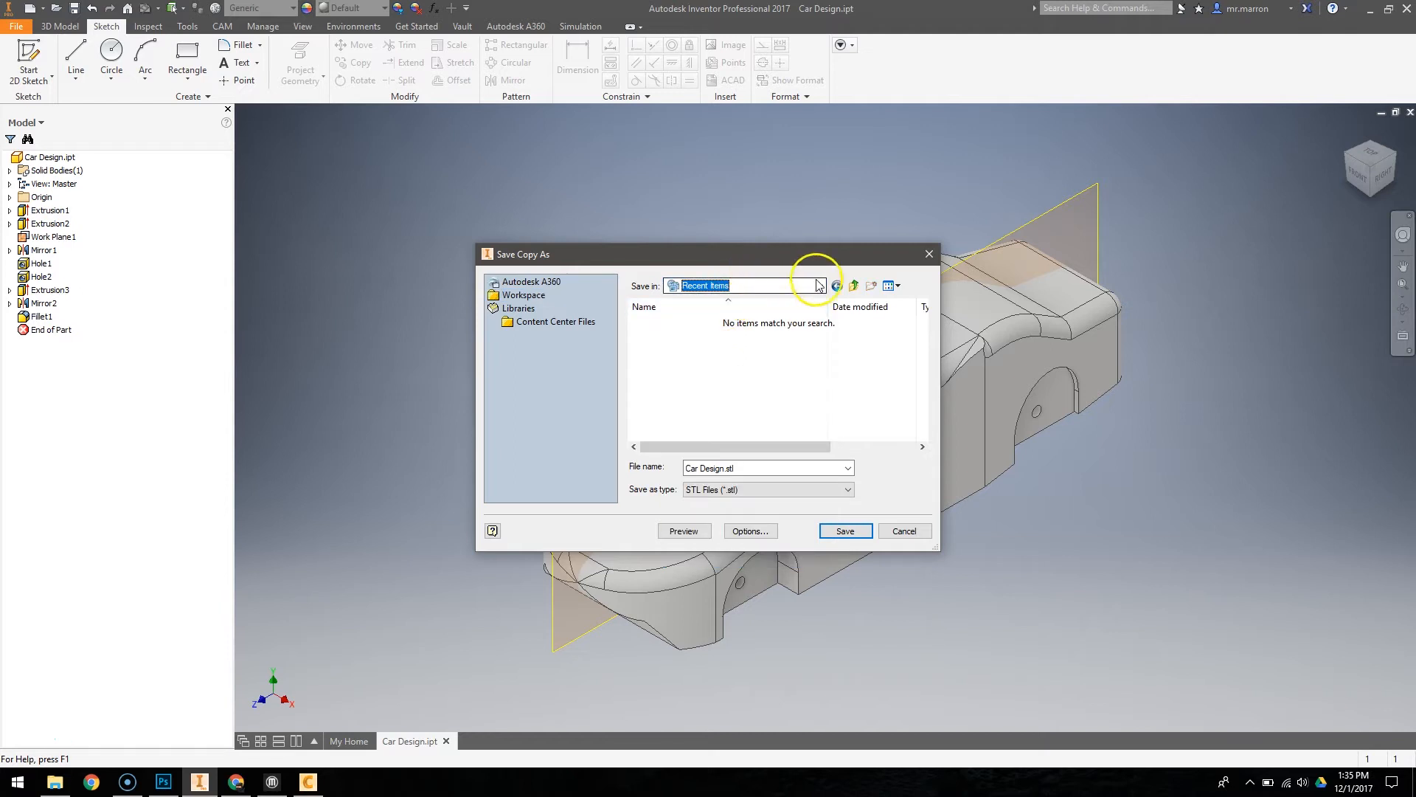
left_click(817, 286)
left_click(759, 315)
Step: Save the copy as Car Design.ipt in the Autodesk Inventor Parts format, accepting the location outside the active project
left_click(744, 468)
left_click(757, 491)
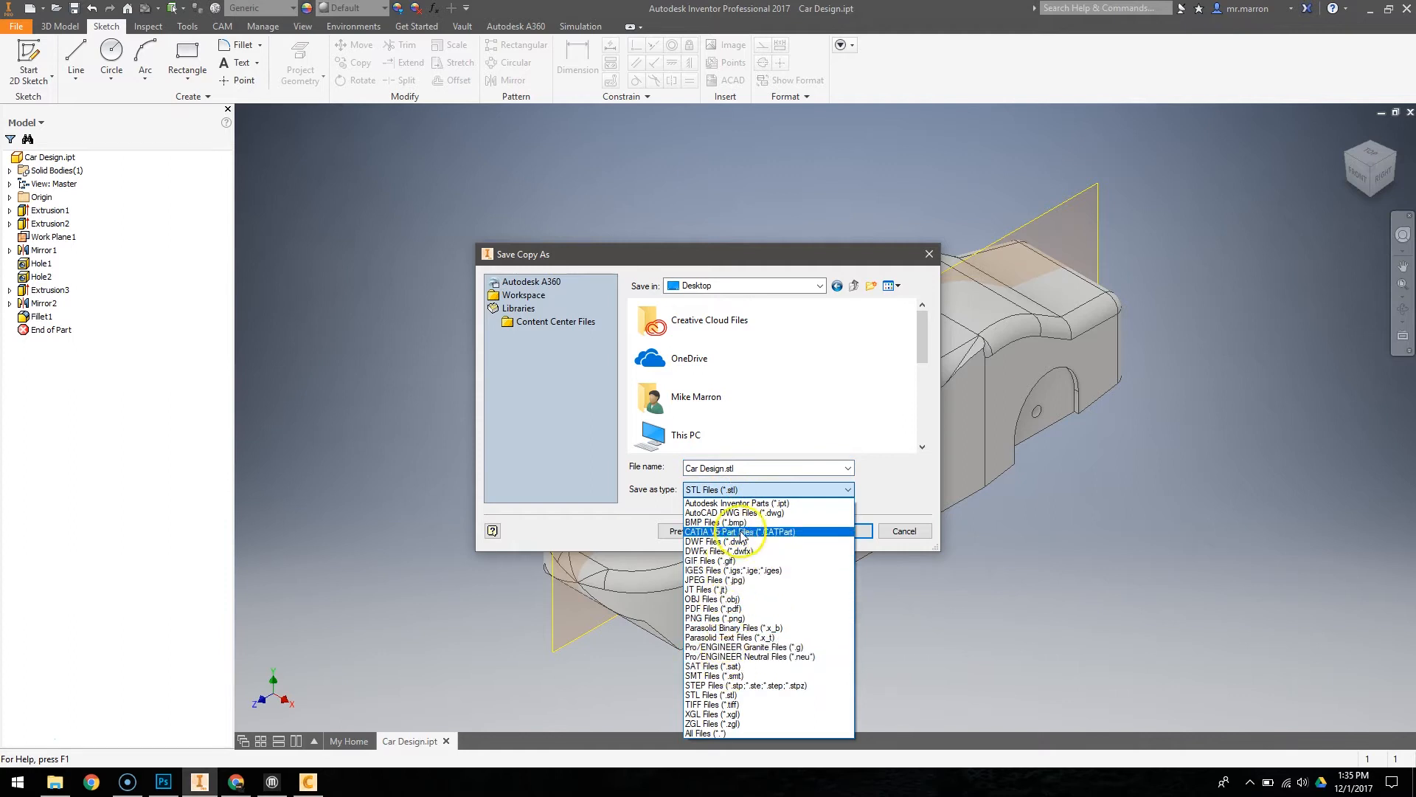
left_click(738, 503)
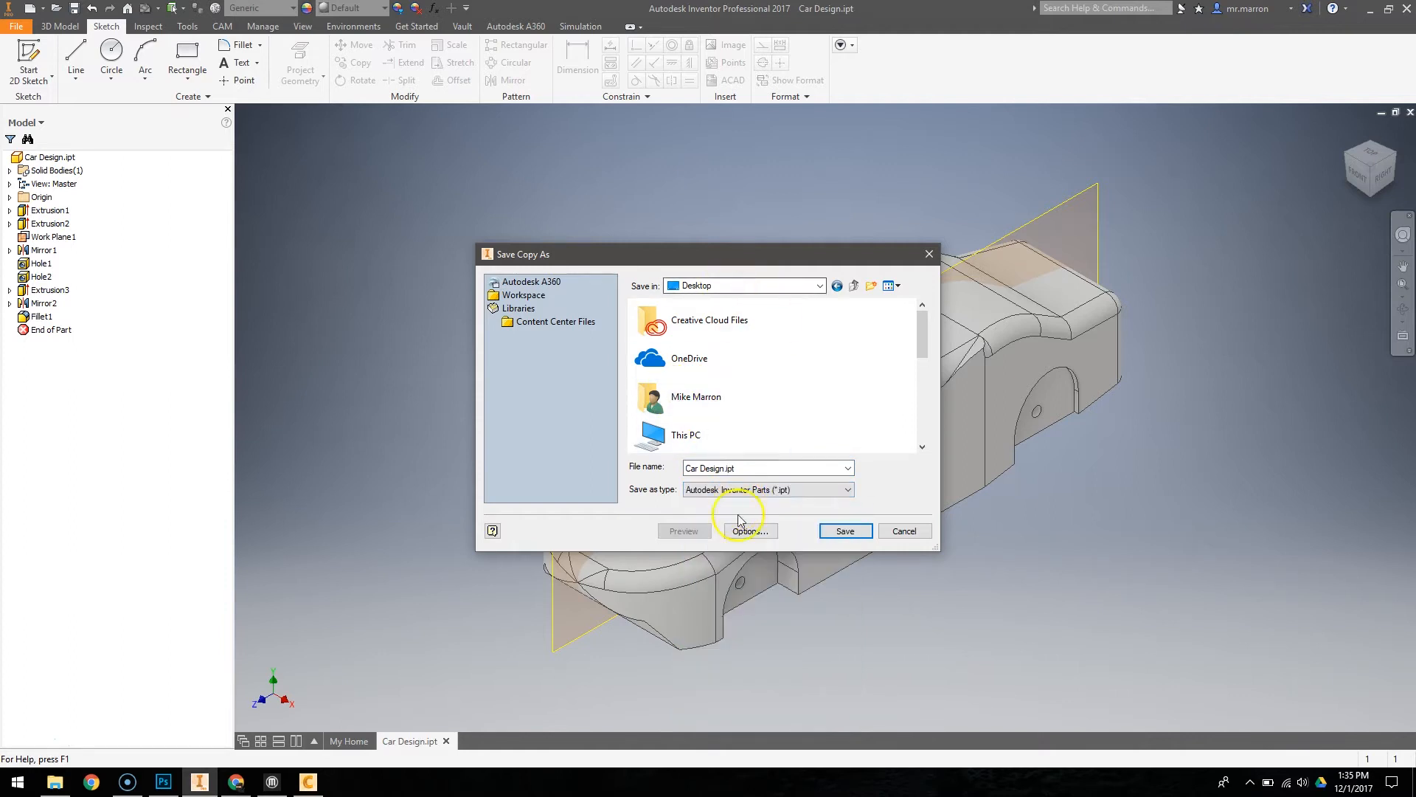
left_click(846, 531)
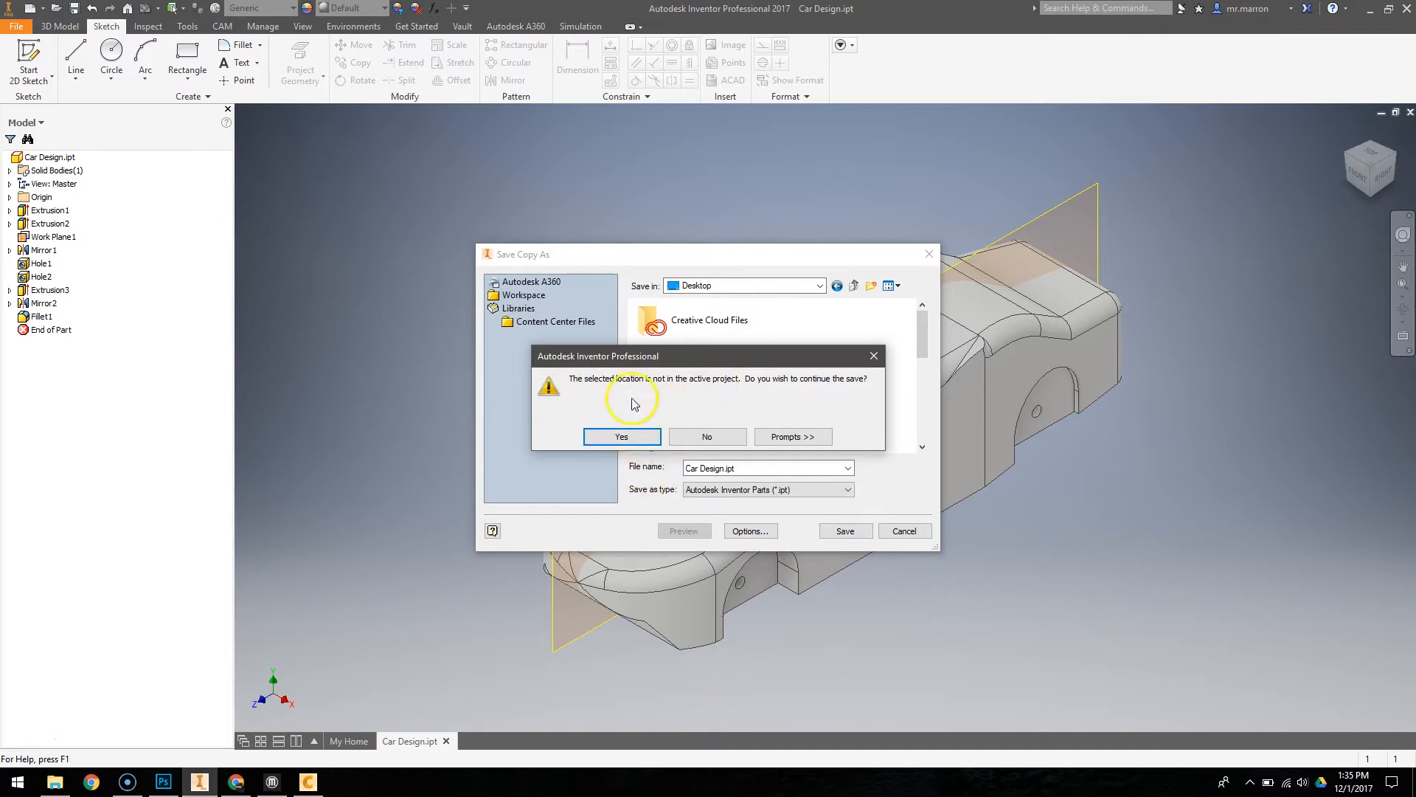
left_click(627, 436)
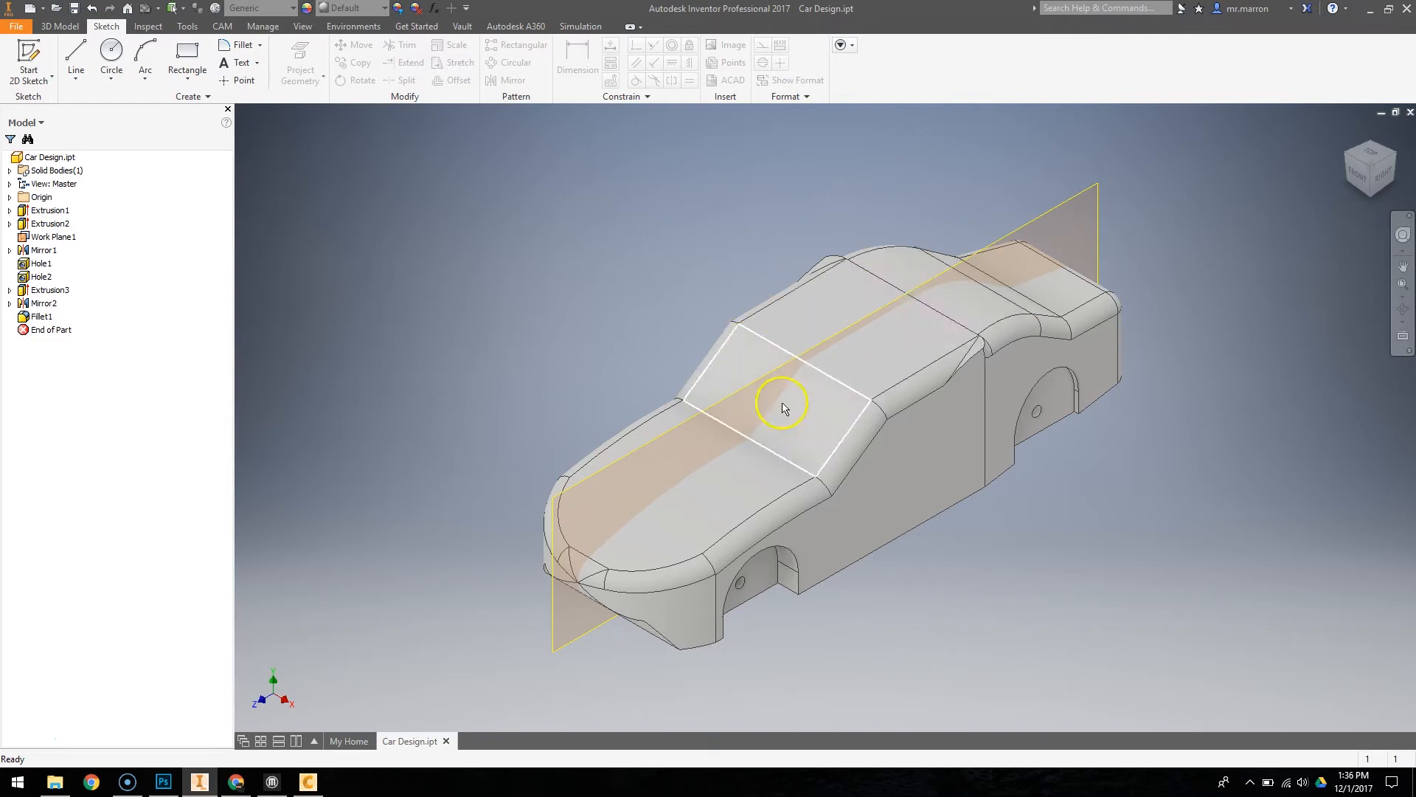
Step: Open the Autodesk CFD Design Study Manager for the active car model
left_click(580, 27)
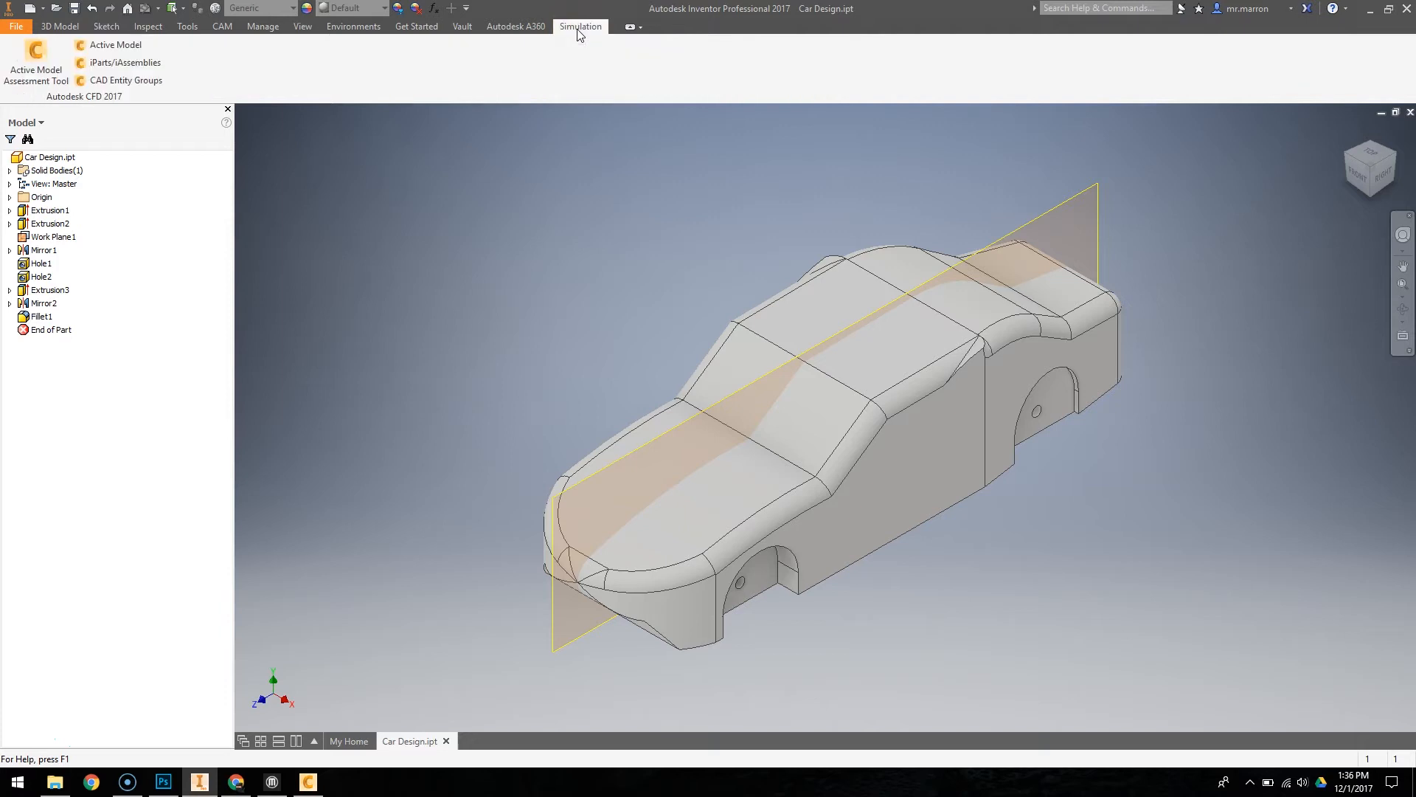
left_click(119, 50)
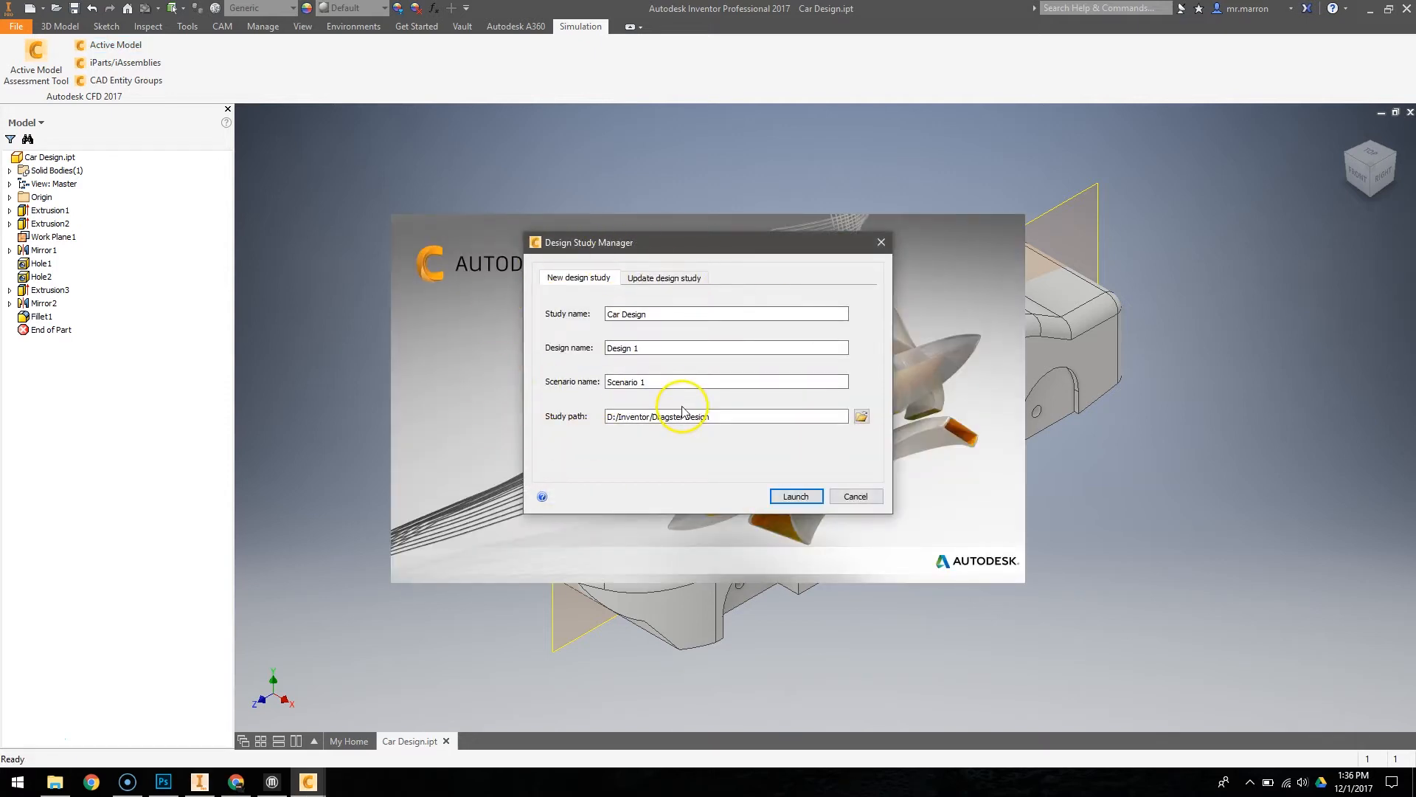
left_click(619, 315)
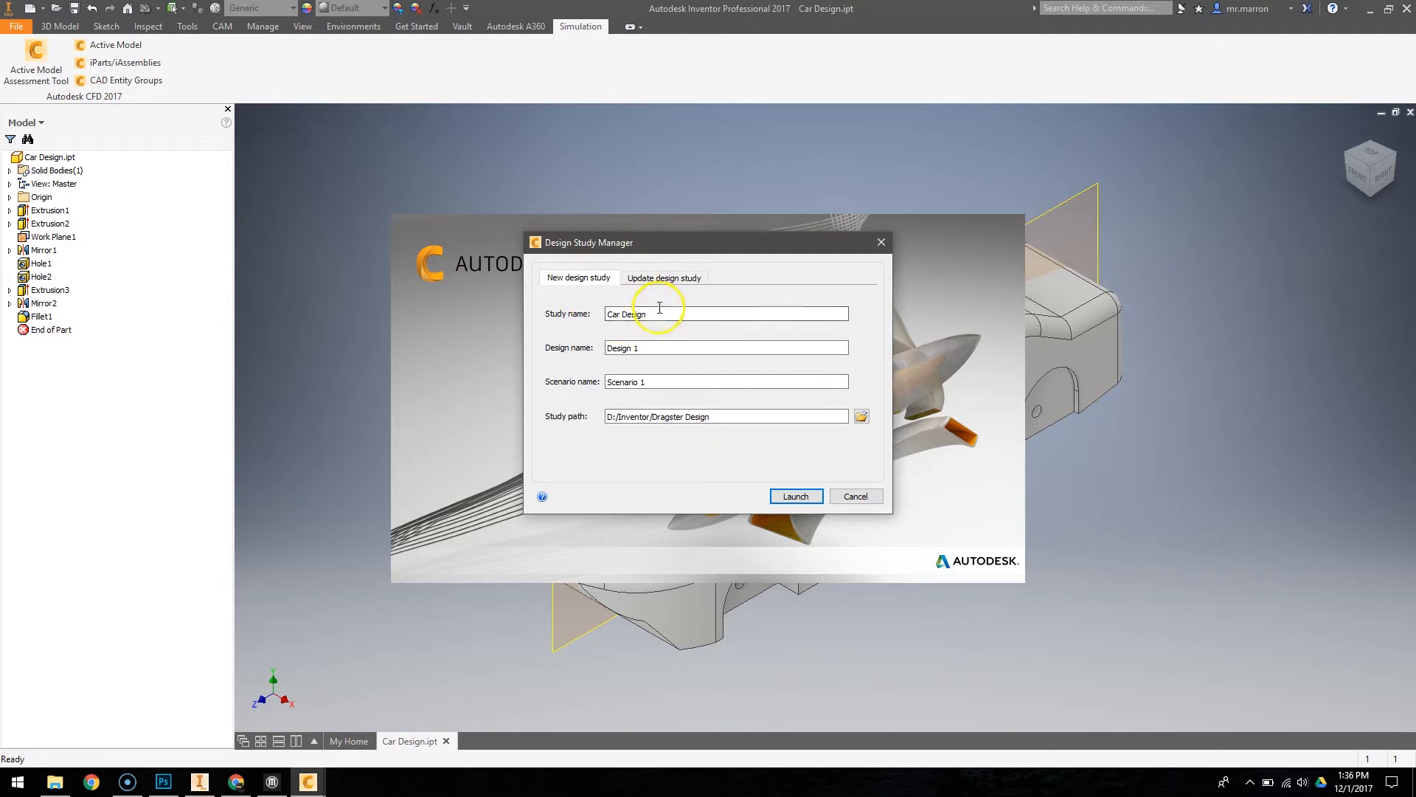
Step: Create a folder named CFD on the Desktop and set it as the study path
left_click(861, 417)
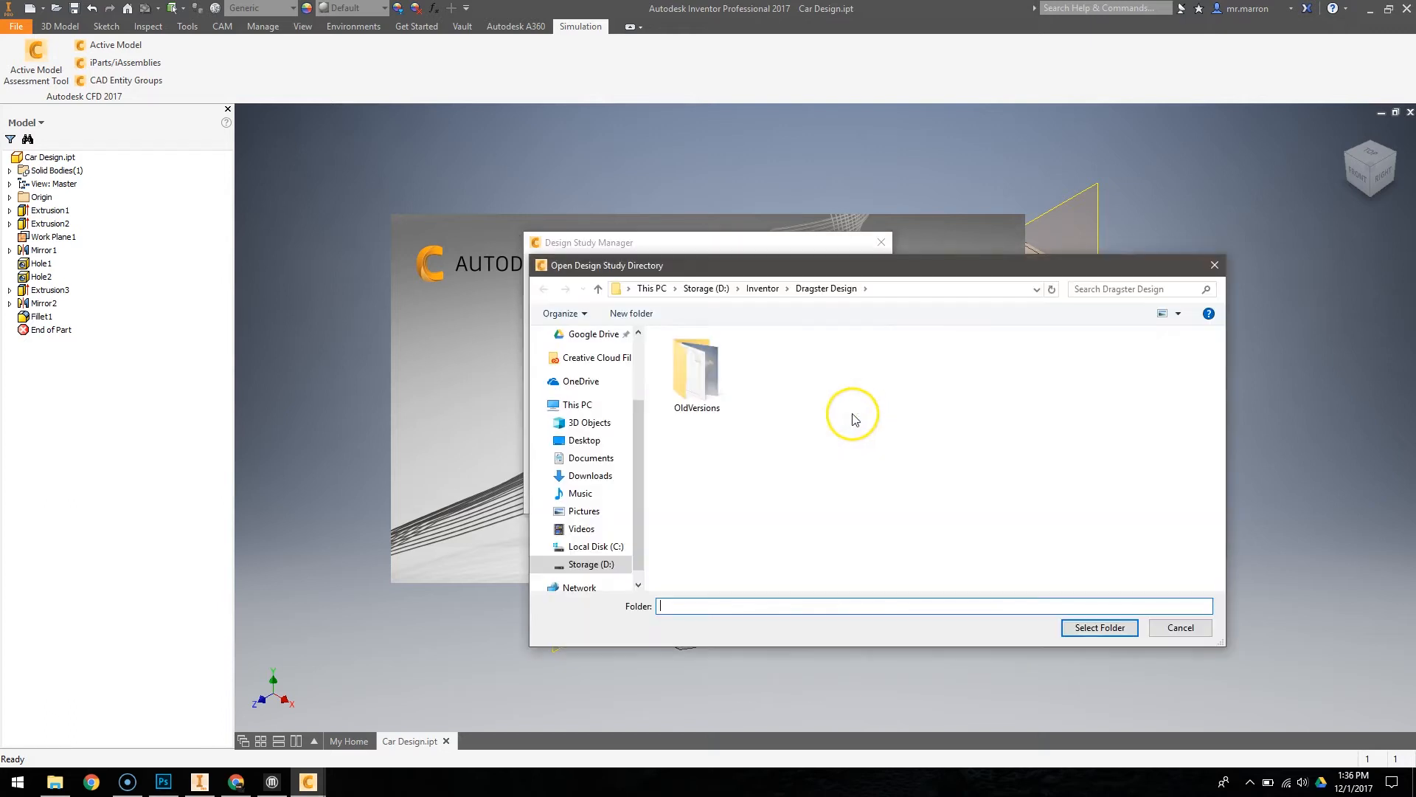
left_click(599, 443)
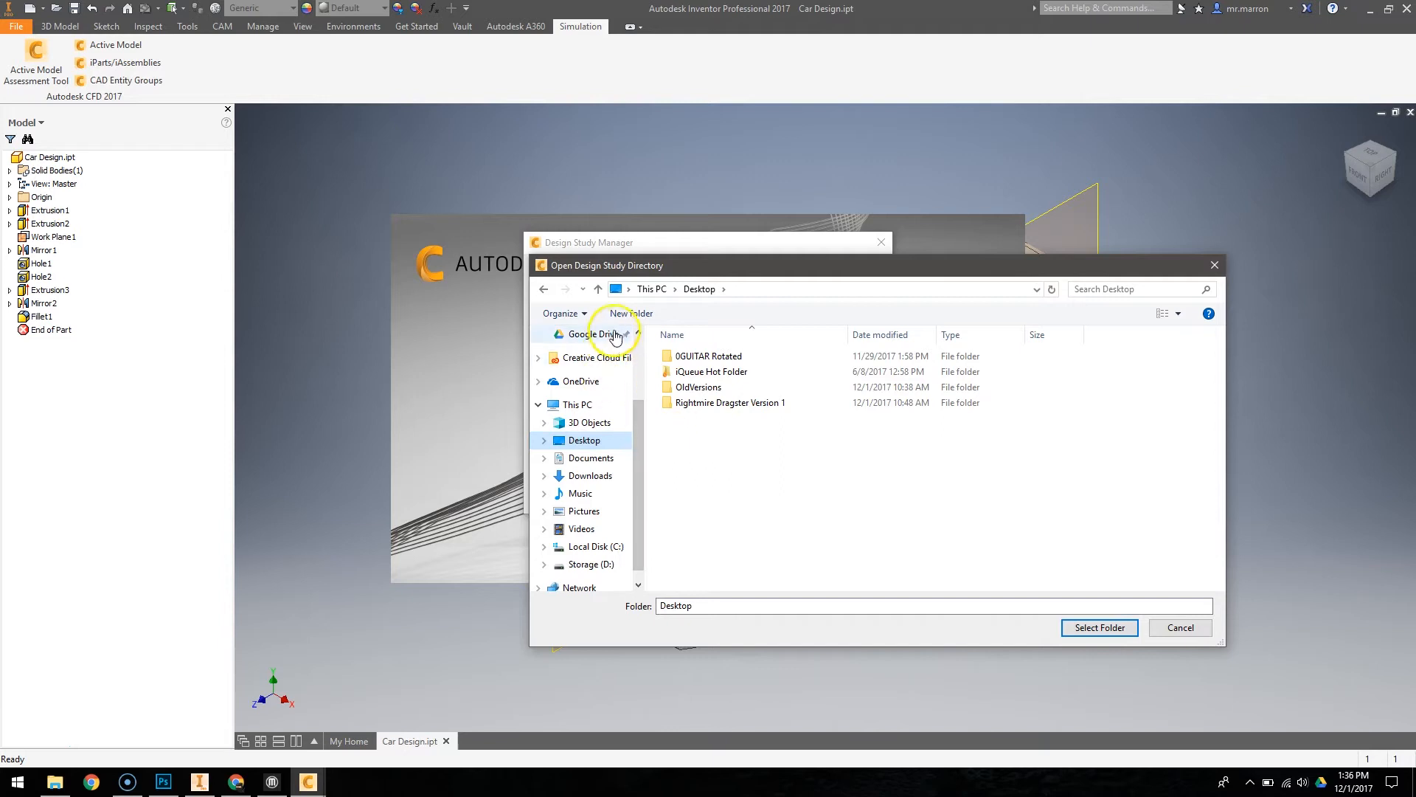
left_click(631, 313)
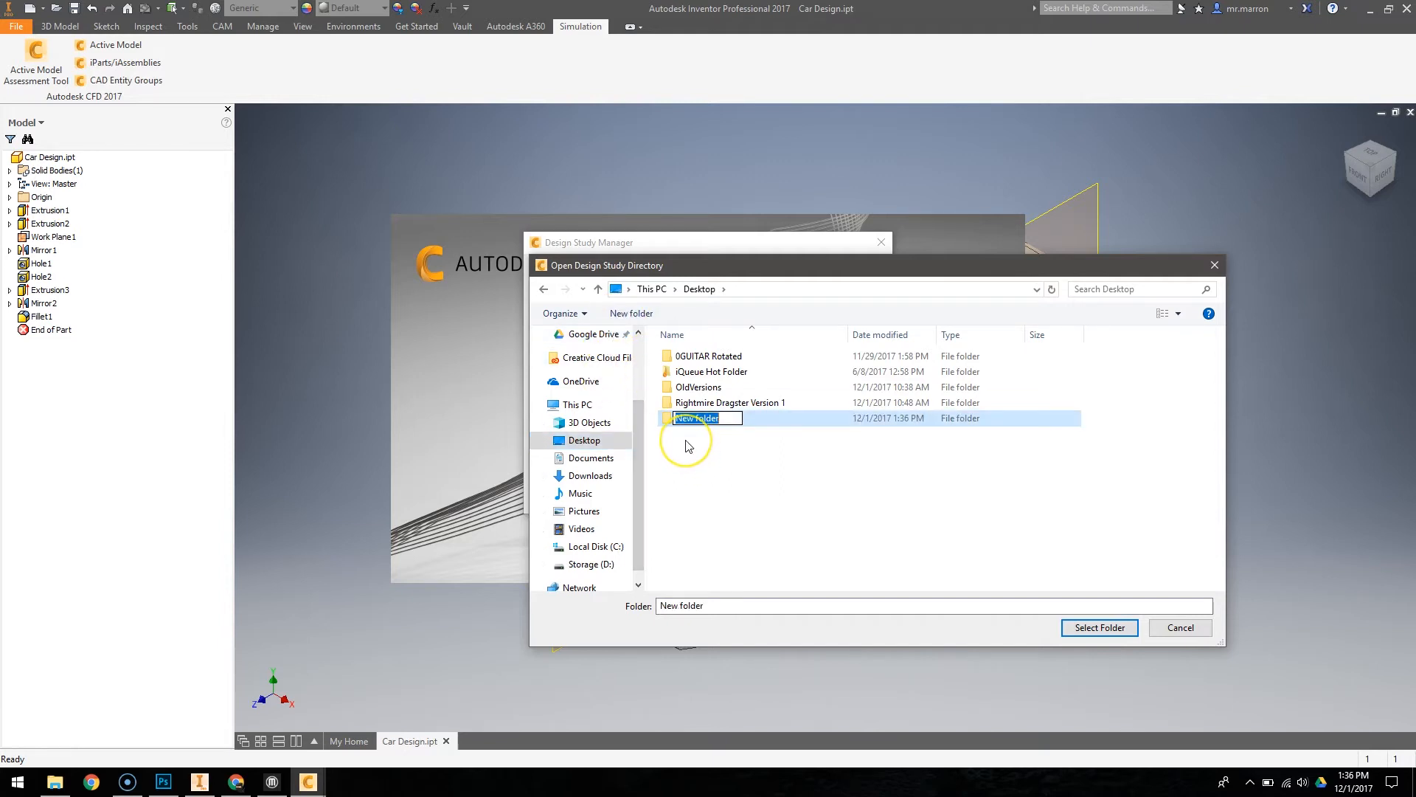
type("CFD")
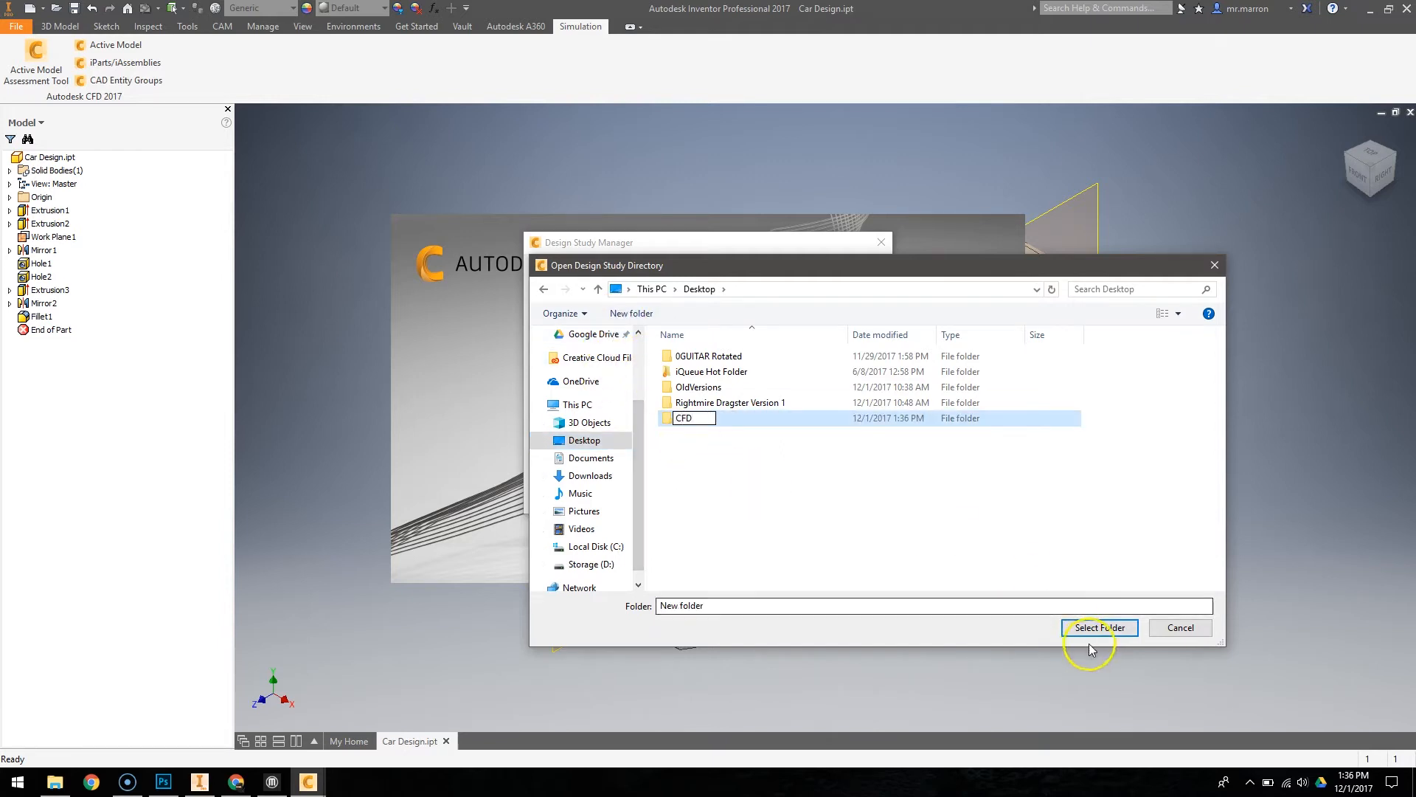
left_click(783, 456)
left_click(723, 421)
left_click(1120, 630)
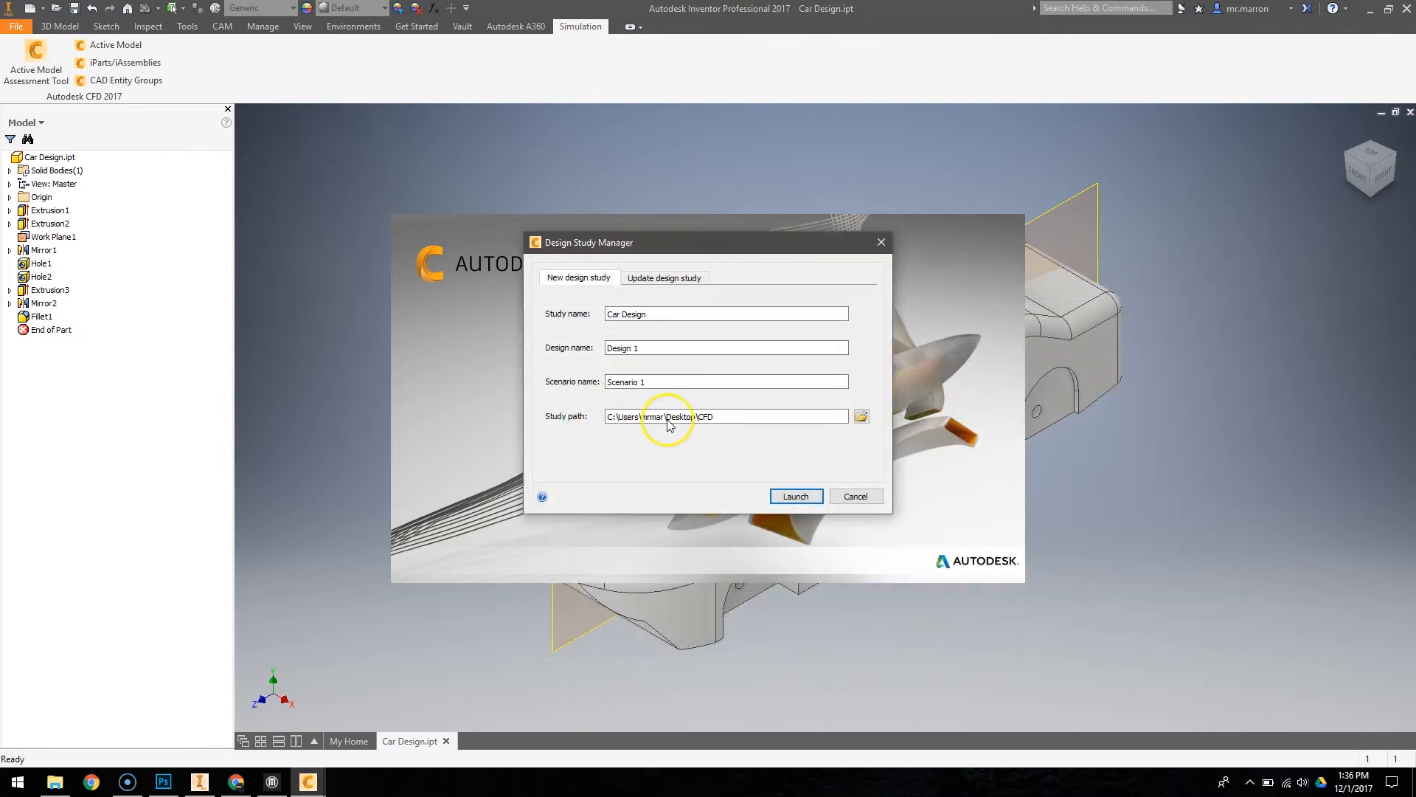
Step: Launch the new Car Design study and switch to the Autodesk CFD window
left_click(795, 496)
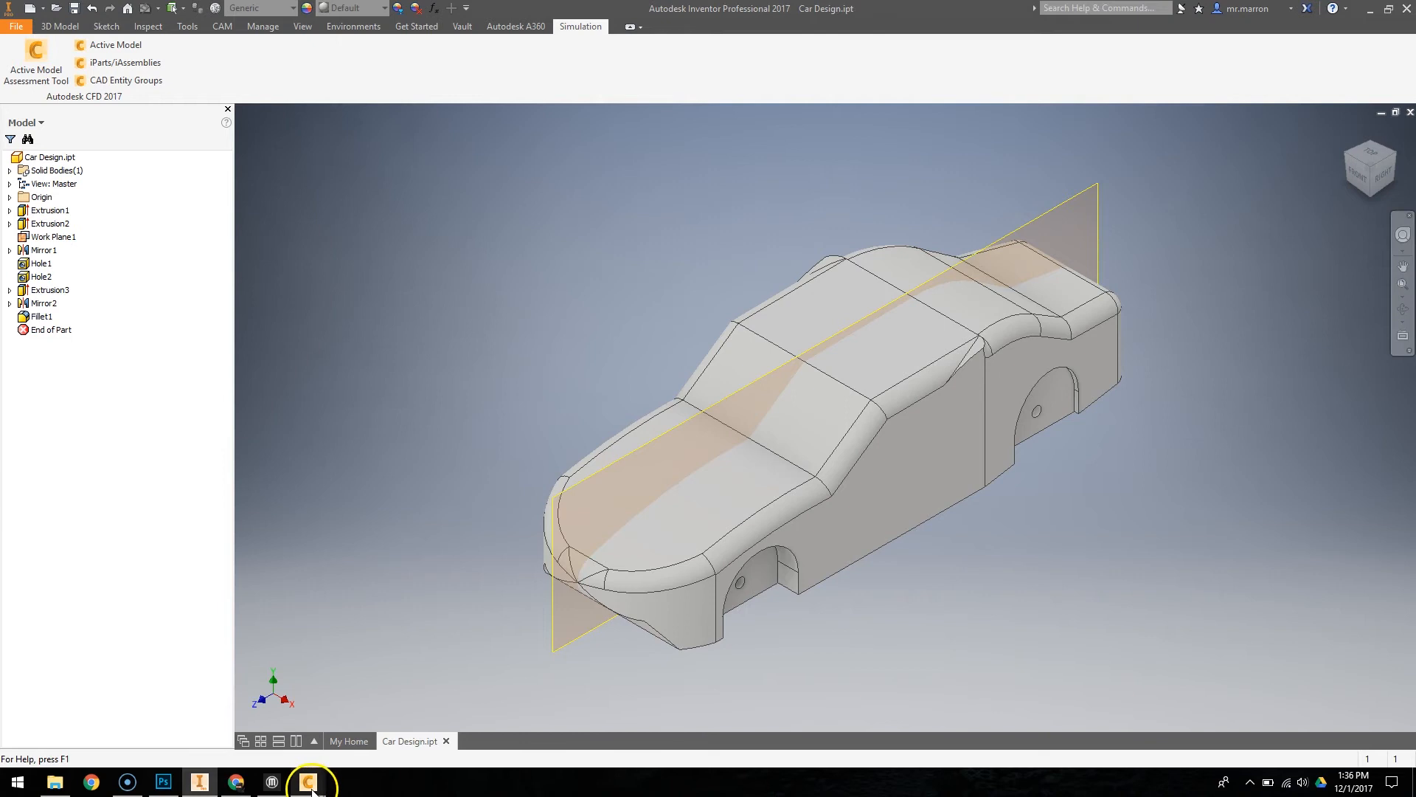
mouse_move(316, 788)
left_click(365, 730)
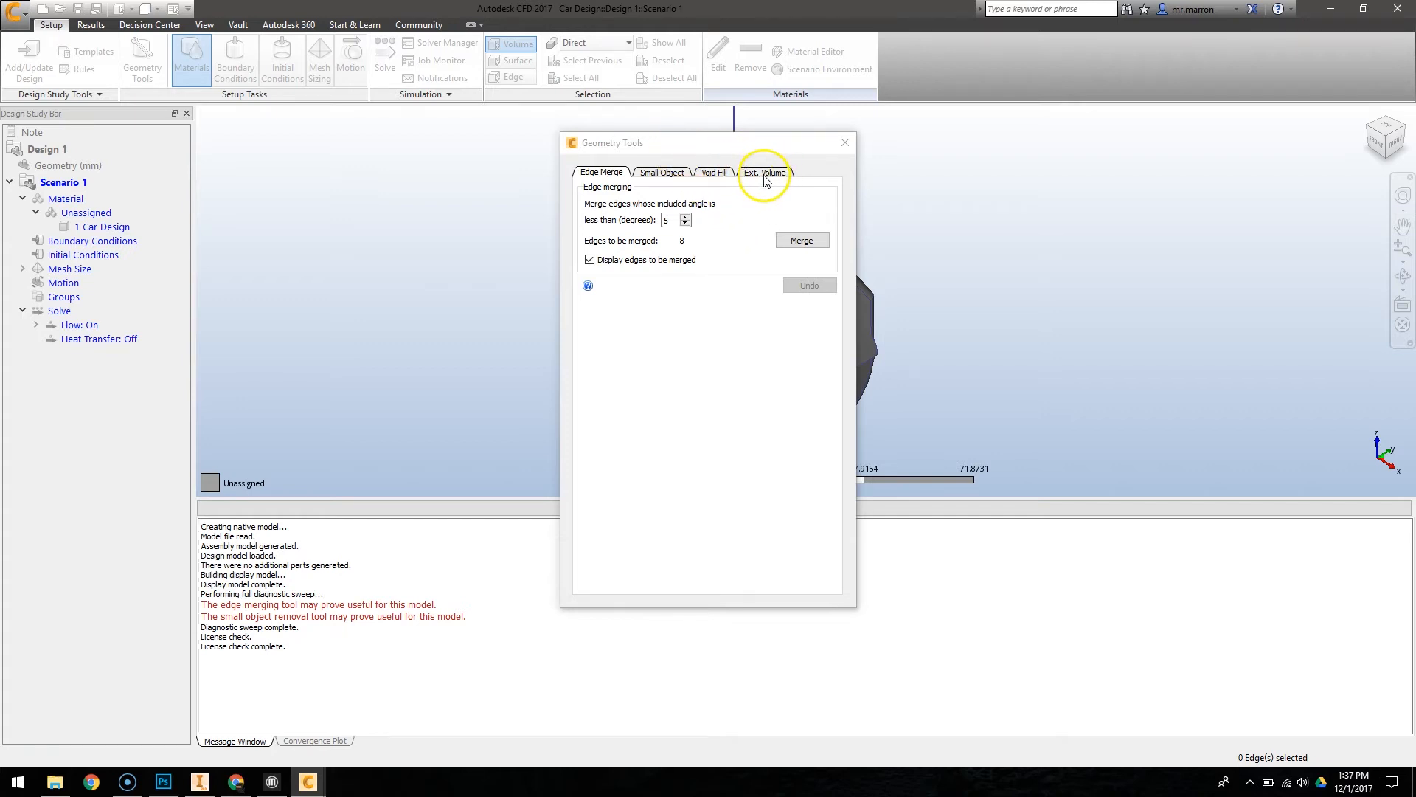
Step: Merge the car model's edges whose included angle is less than 5 degrees using Geometry Tools
left_click(845, 142)
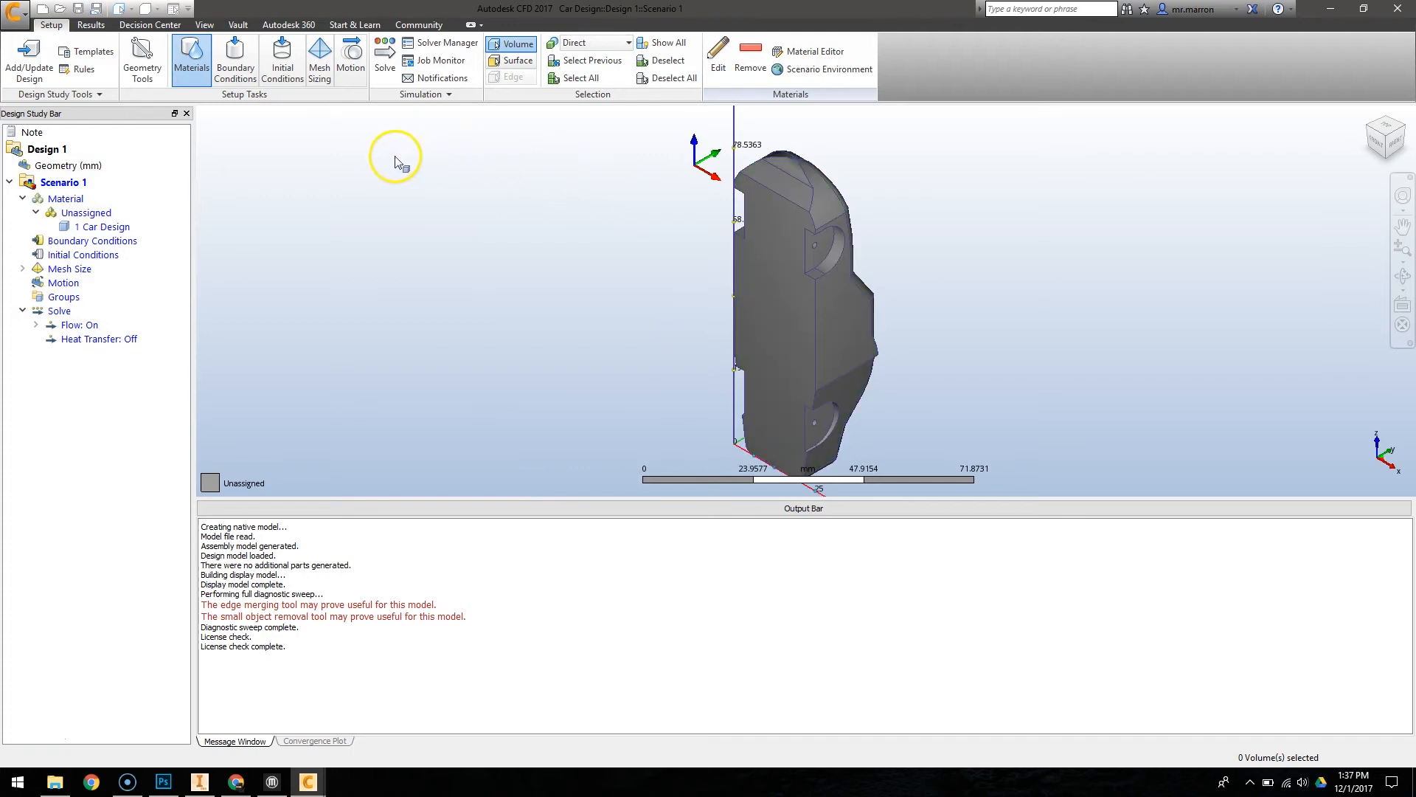
left_click(142, 53)
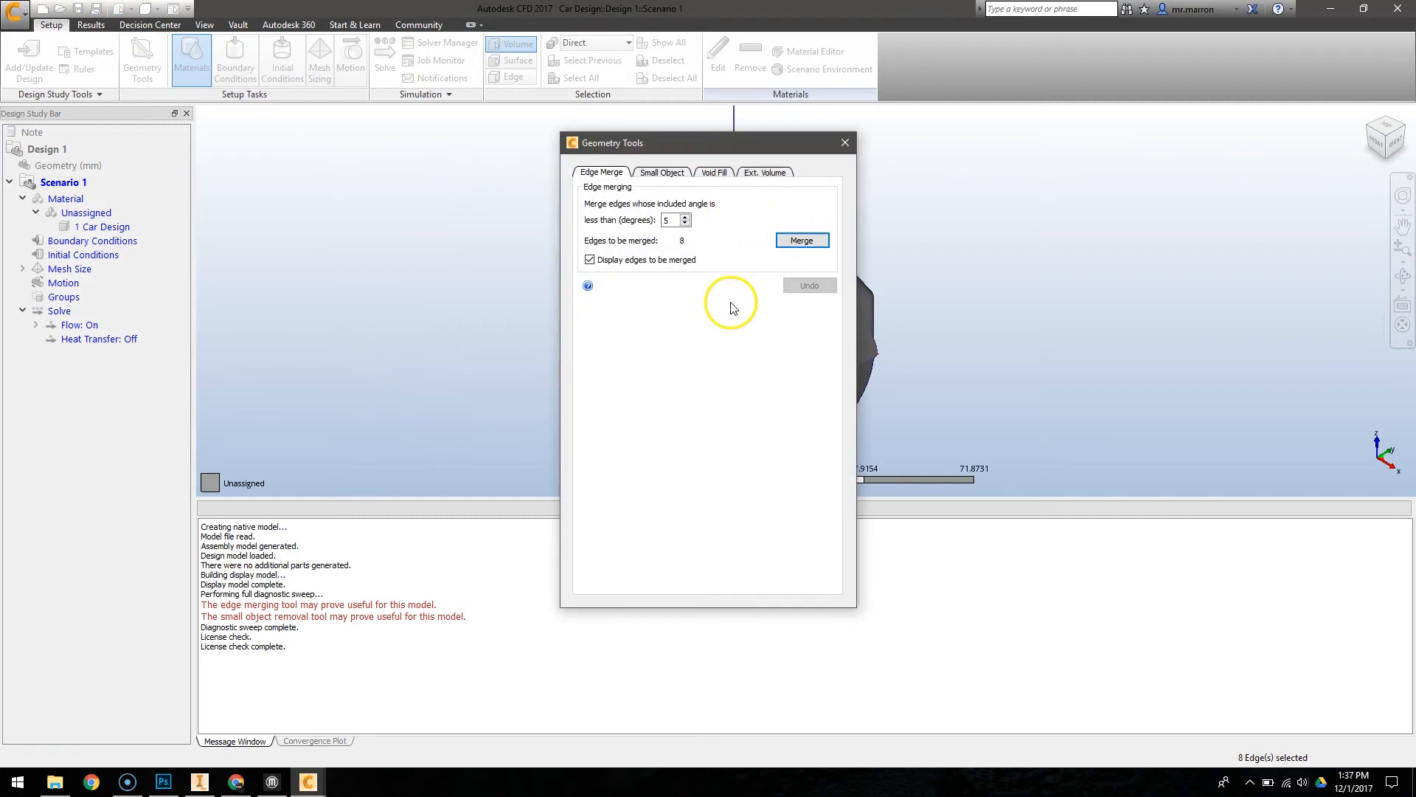
left_click_drag(728, 142, 275, 166)
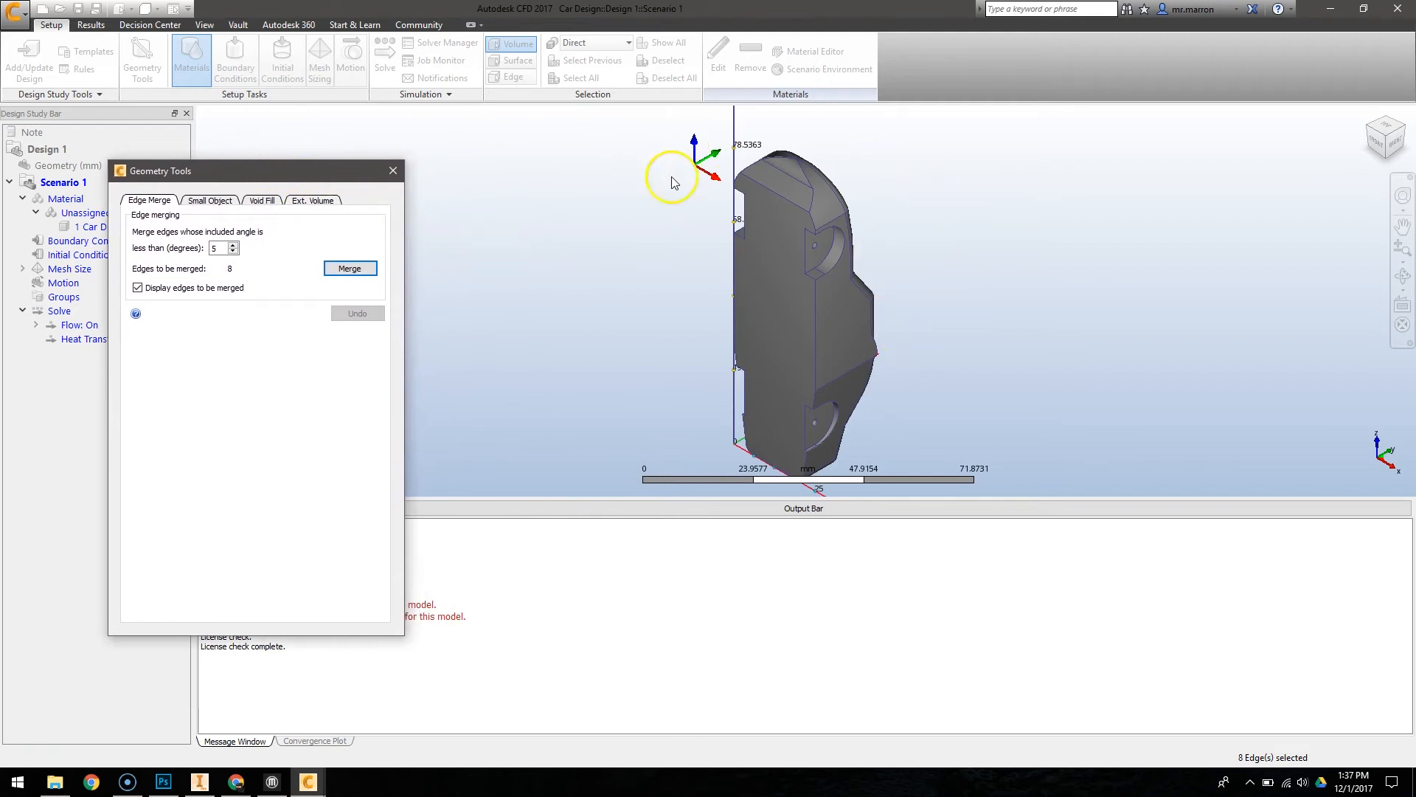
left_click(1395, 127)
left_click(1397, 117)
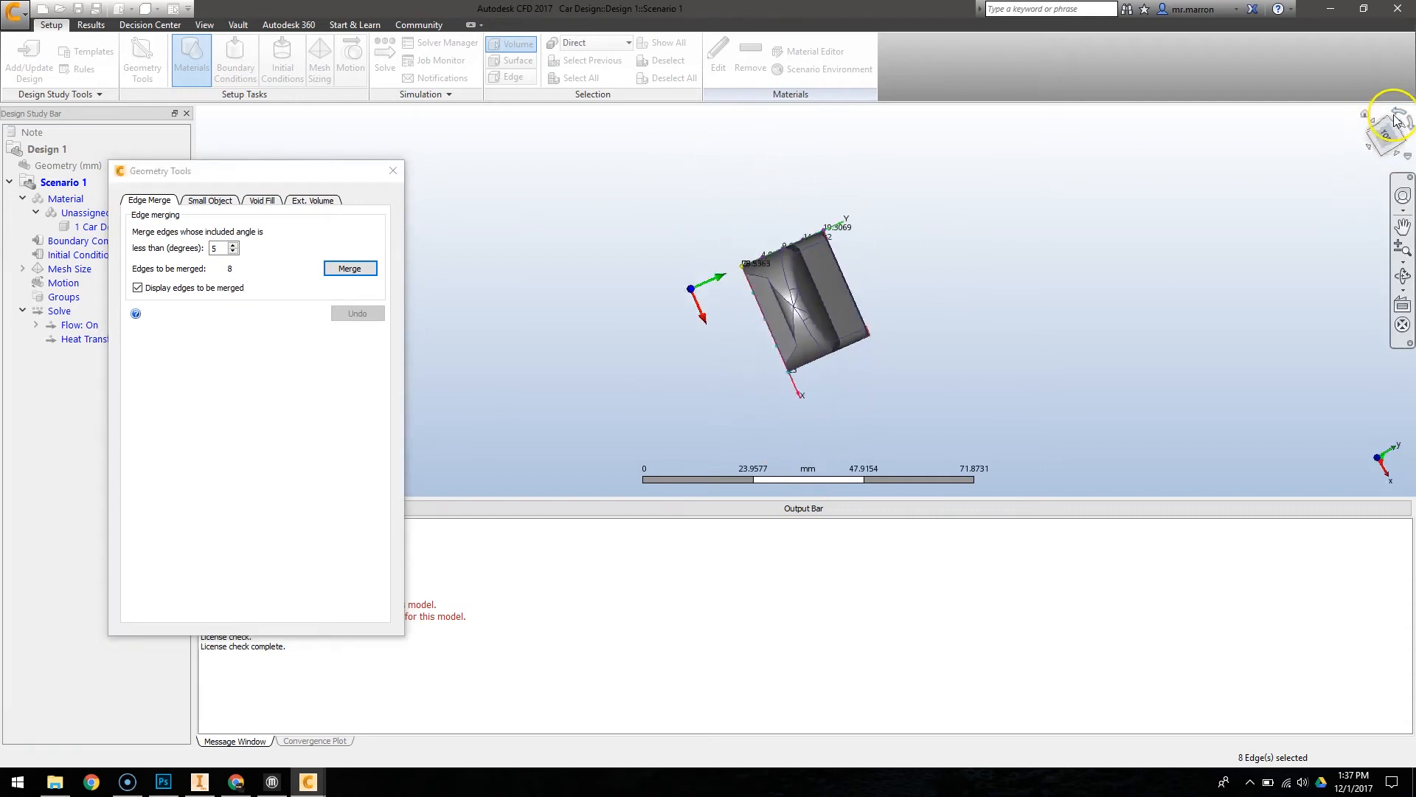
left_click(1399, 129)
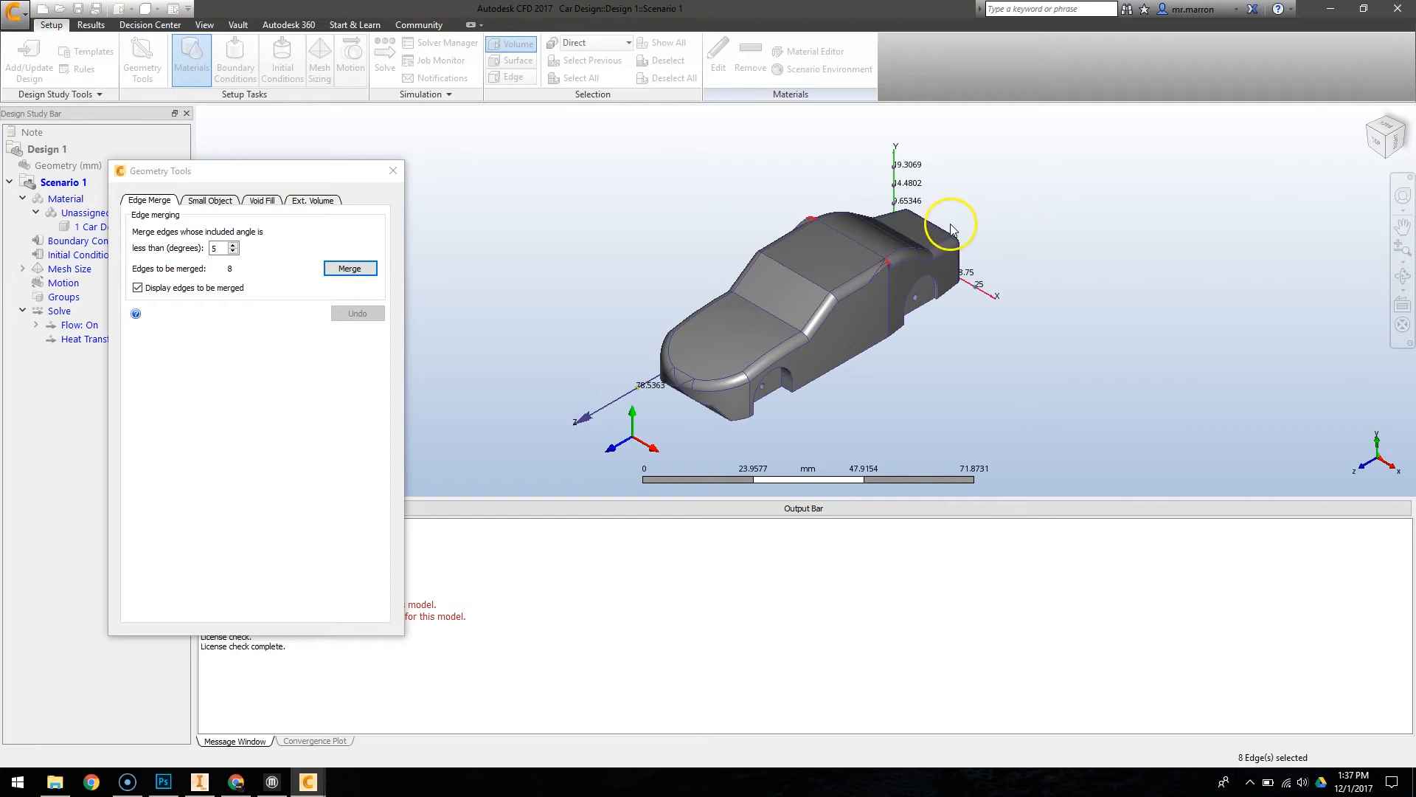
left_click(360, 271)
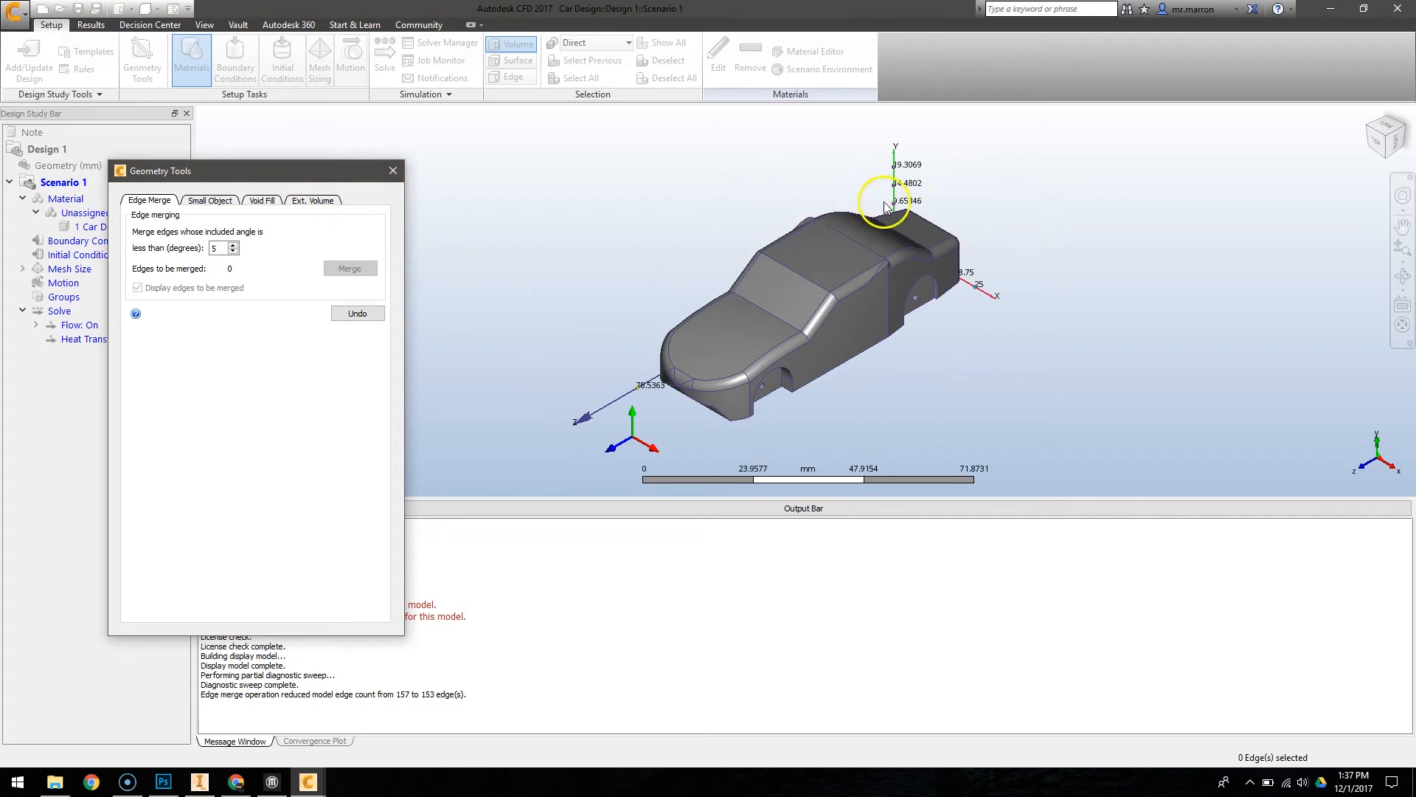
Step: Size the external volume around the car to a Z length of 125 mm and Y and X lengths of 30 mm
left_click(313, 201)
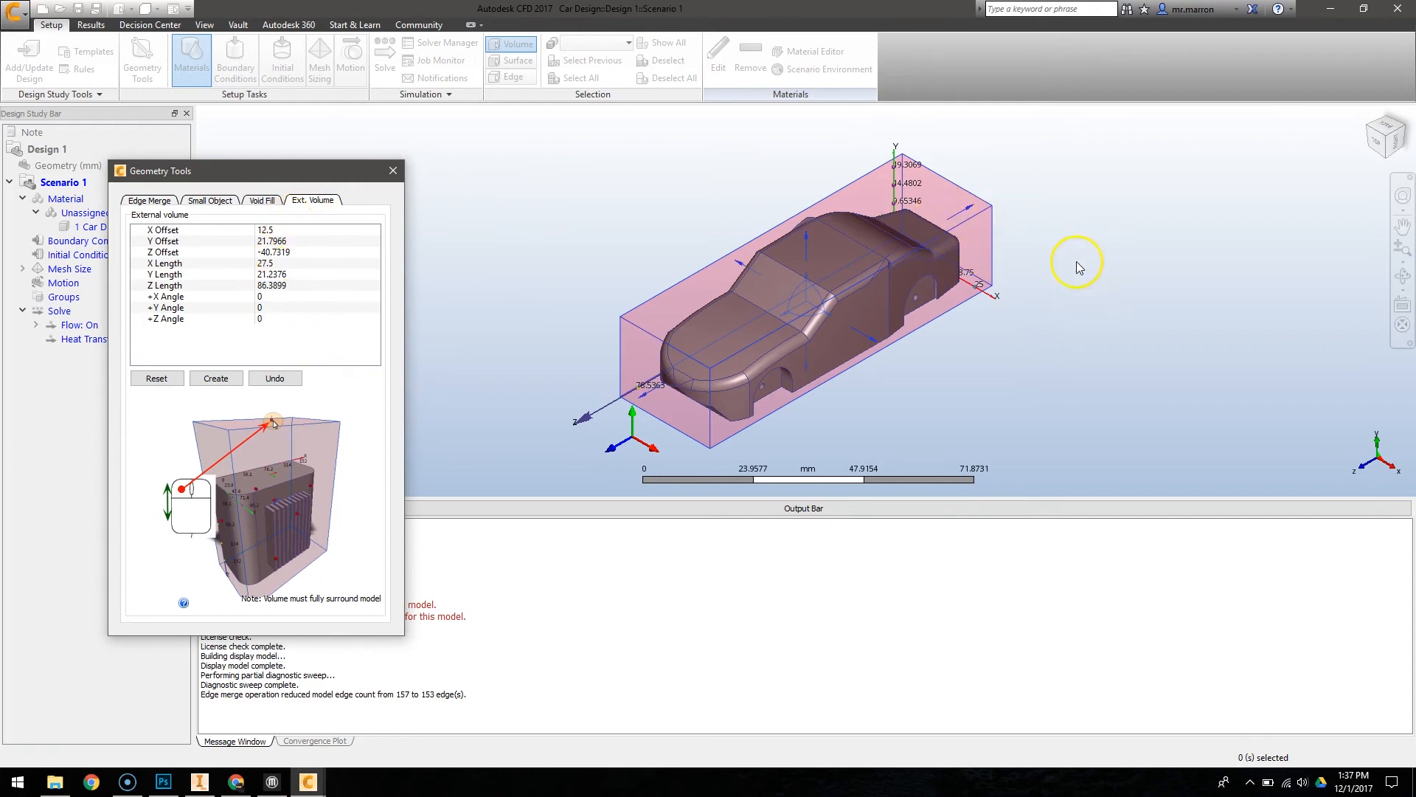
scroll(1079, 261, "down", 4)
middle_click_drag(1037, 261, 972, 262)
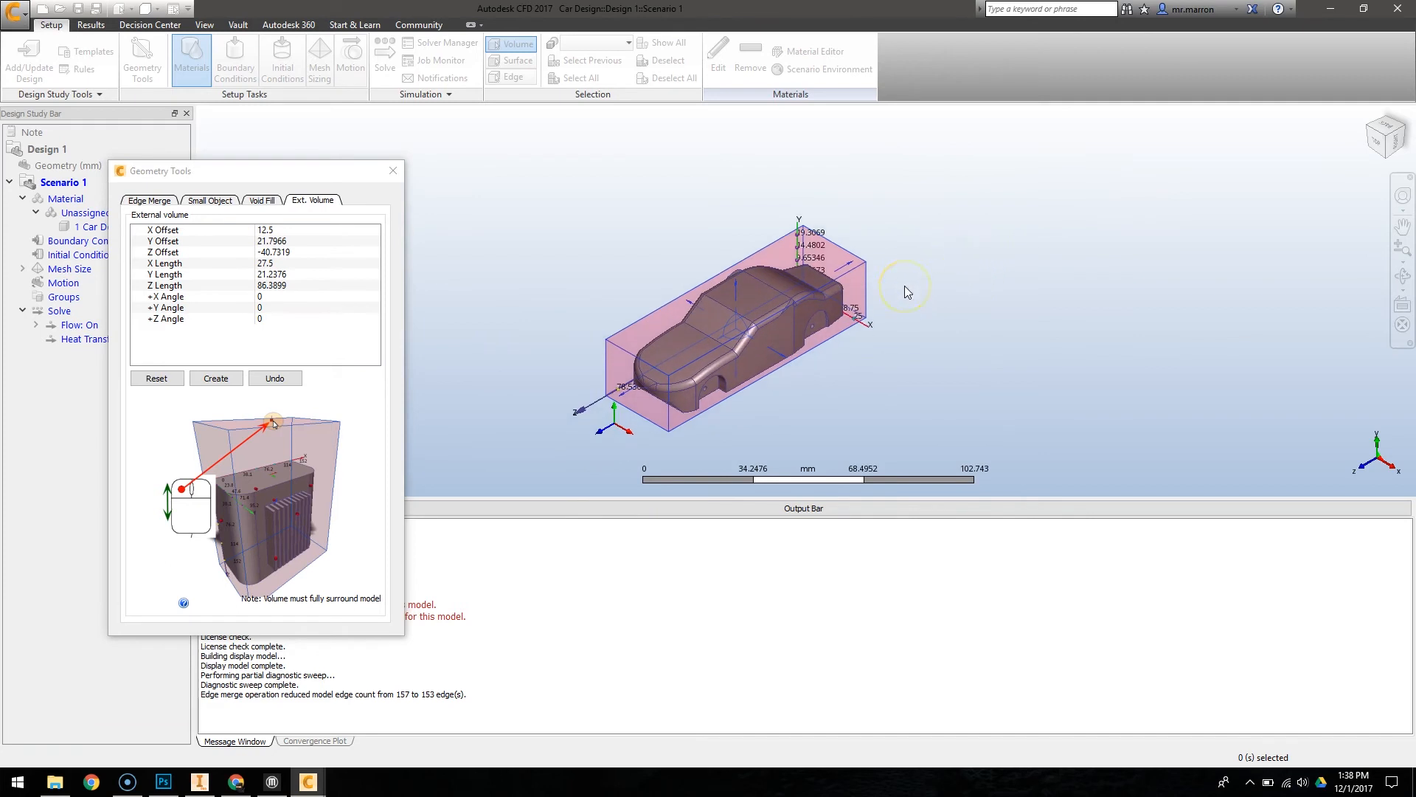
left_click(808, 294)
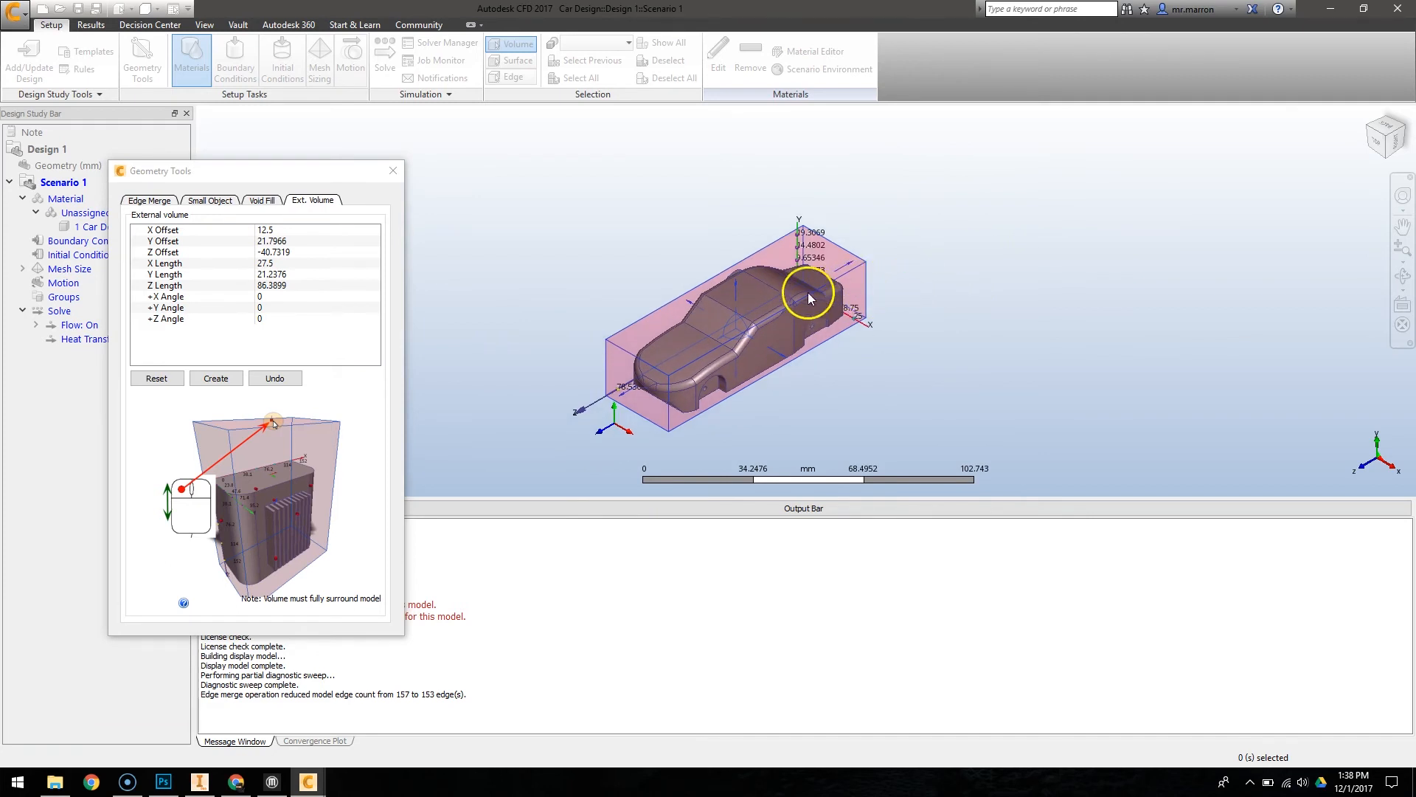
left_click(274, 285)
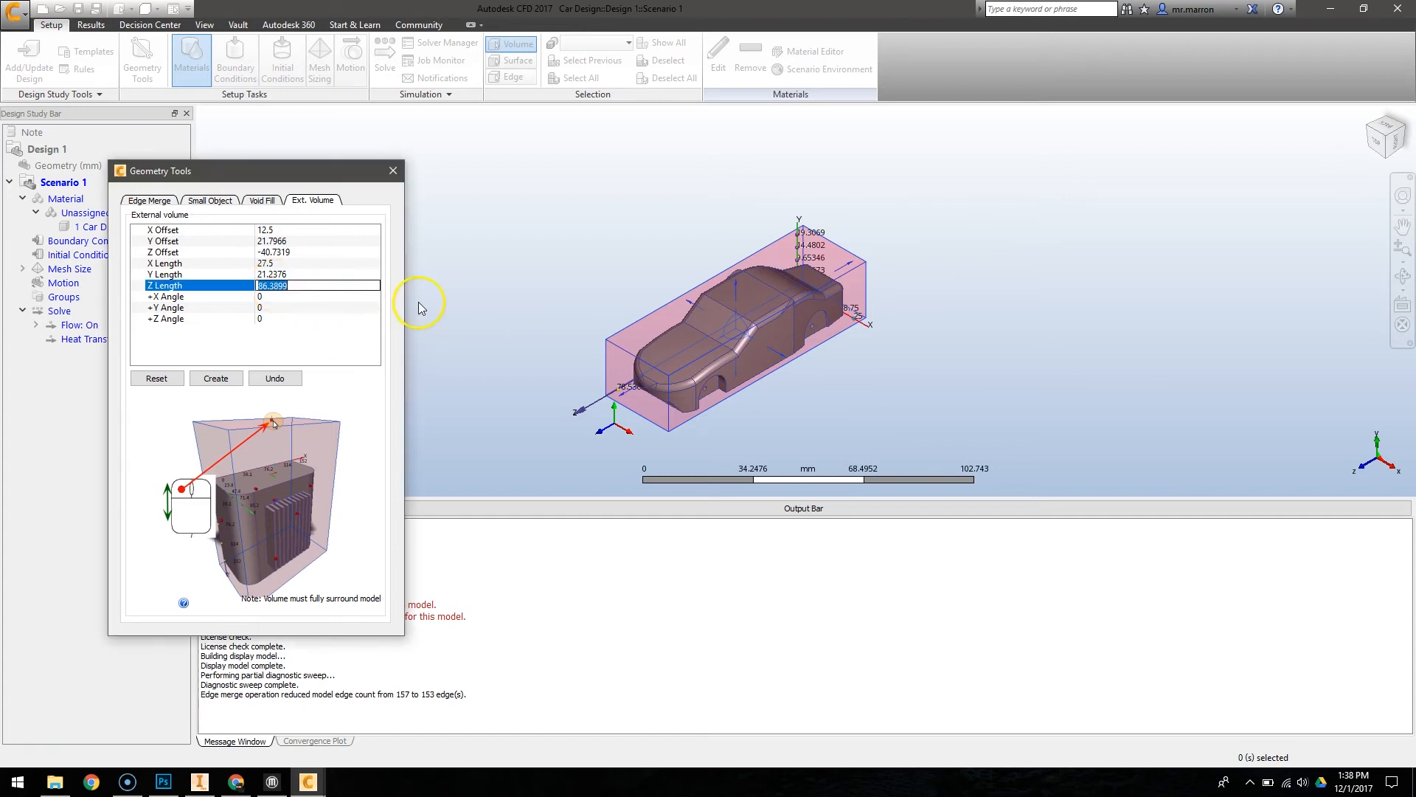
type("125")
key("Up")
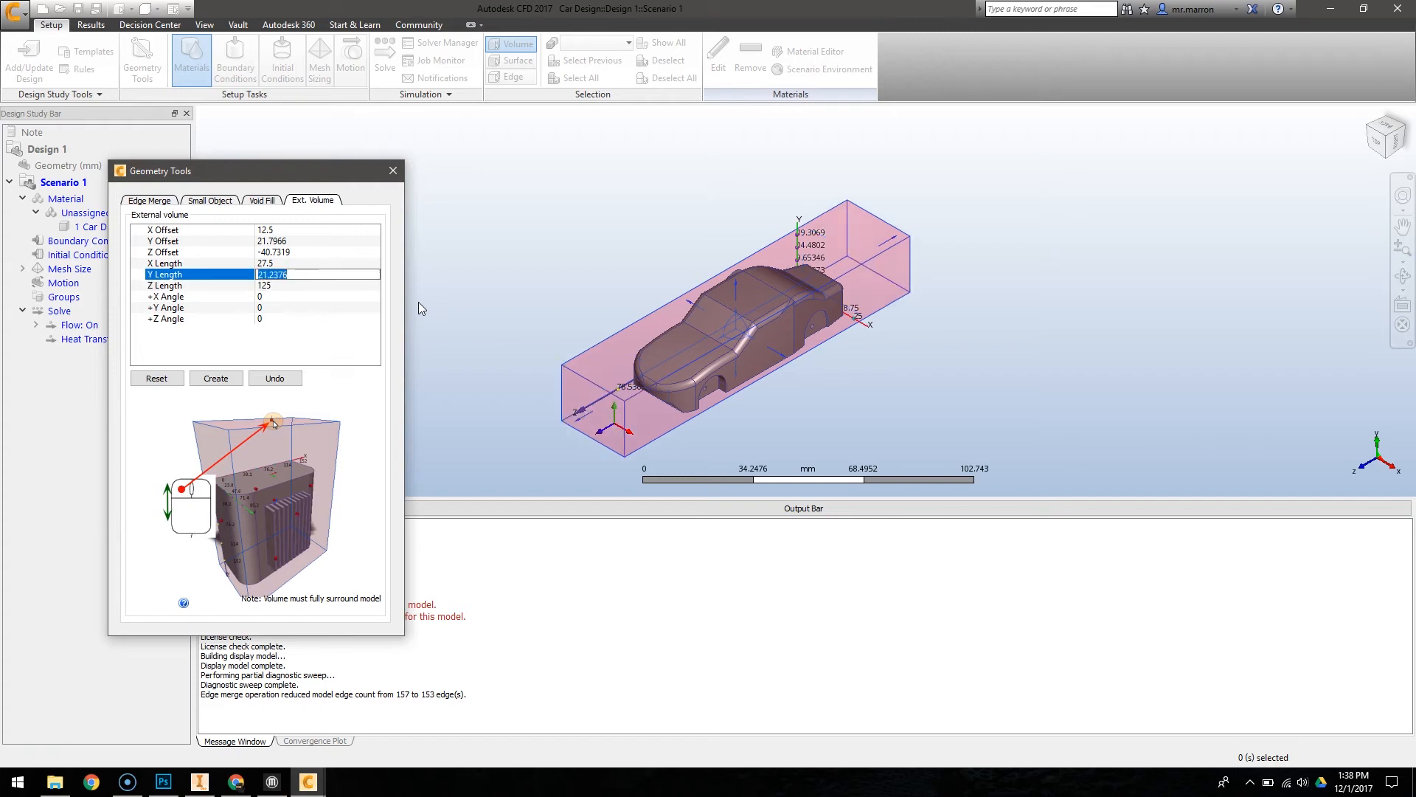
type("30")
key("Up")
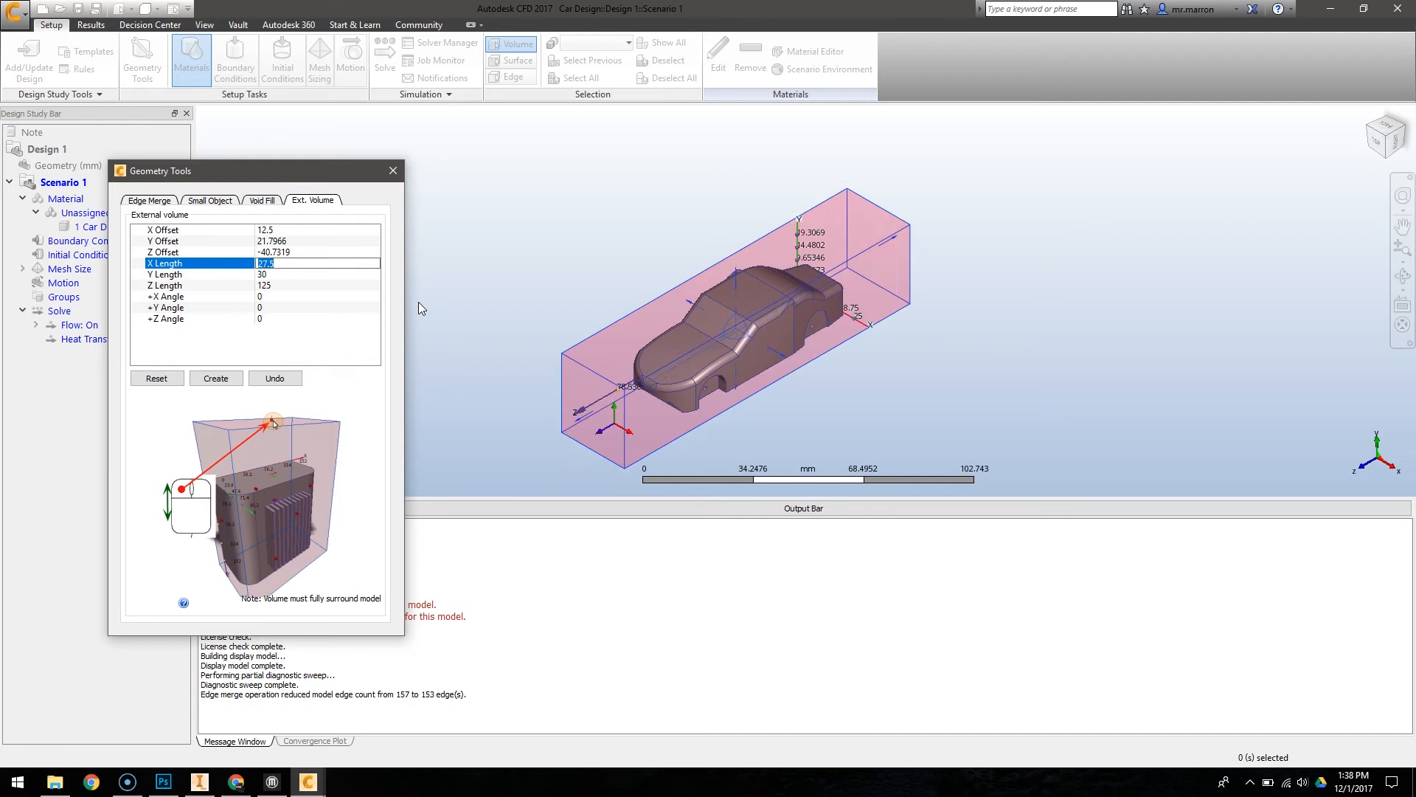
type("30")
key("Up")
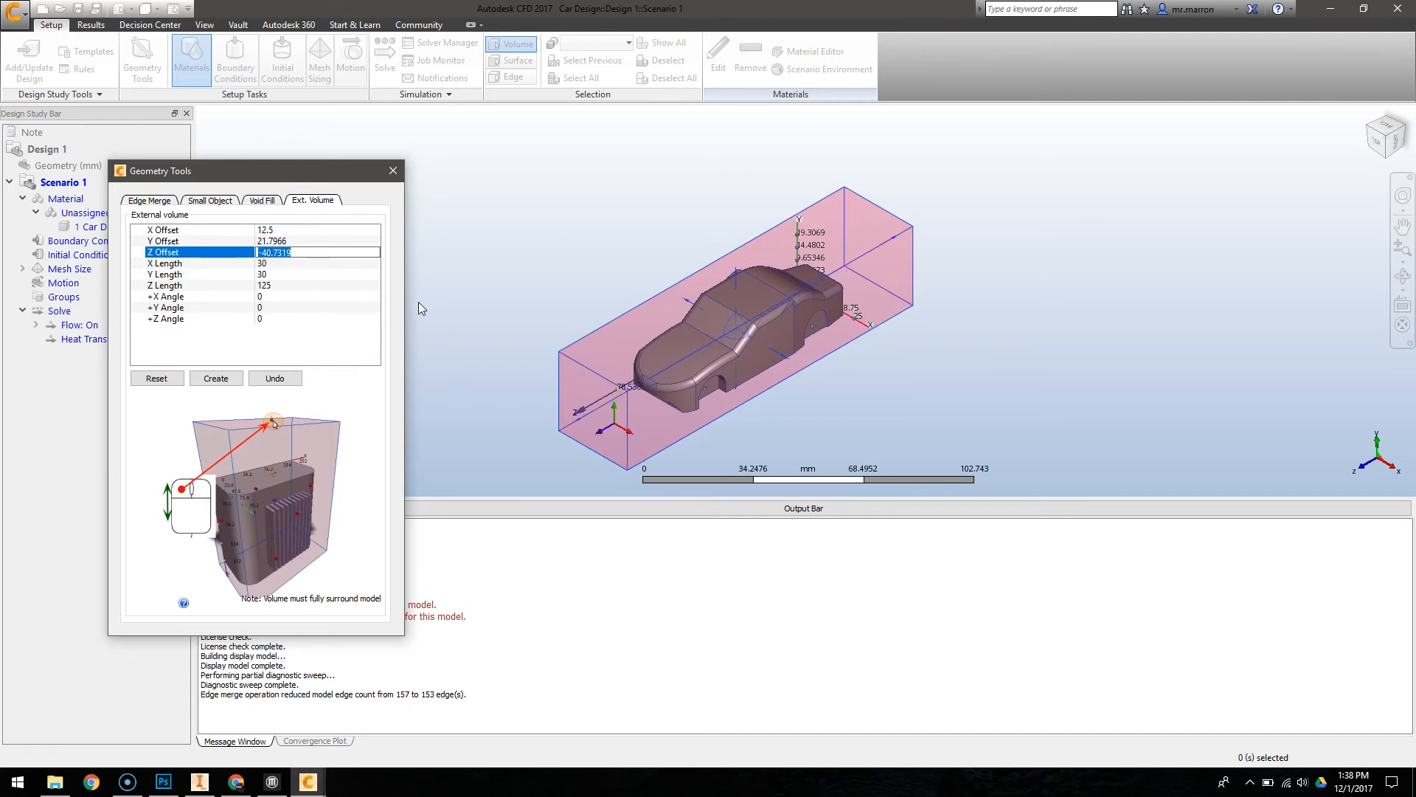
Step: Set the external volume's Z offset to -35 mm and its Y offset to 25 mm
type("-35")
key("shift+Tab")
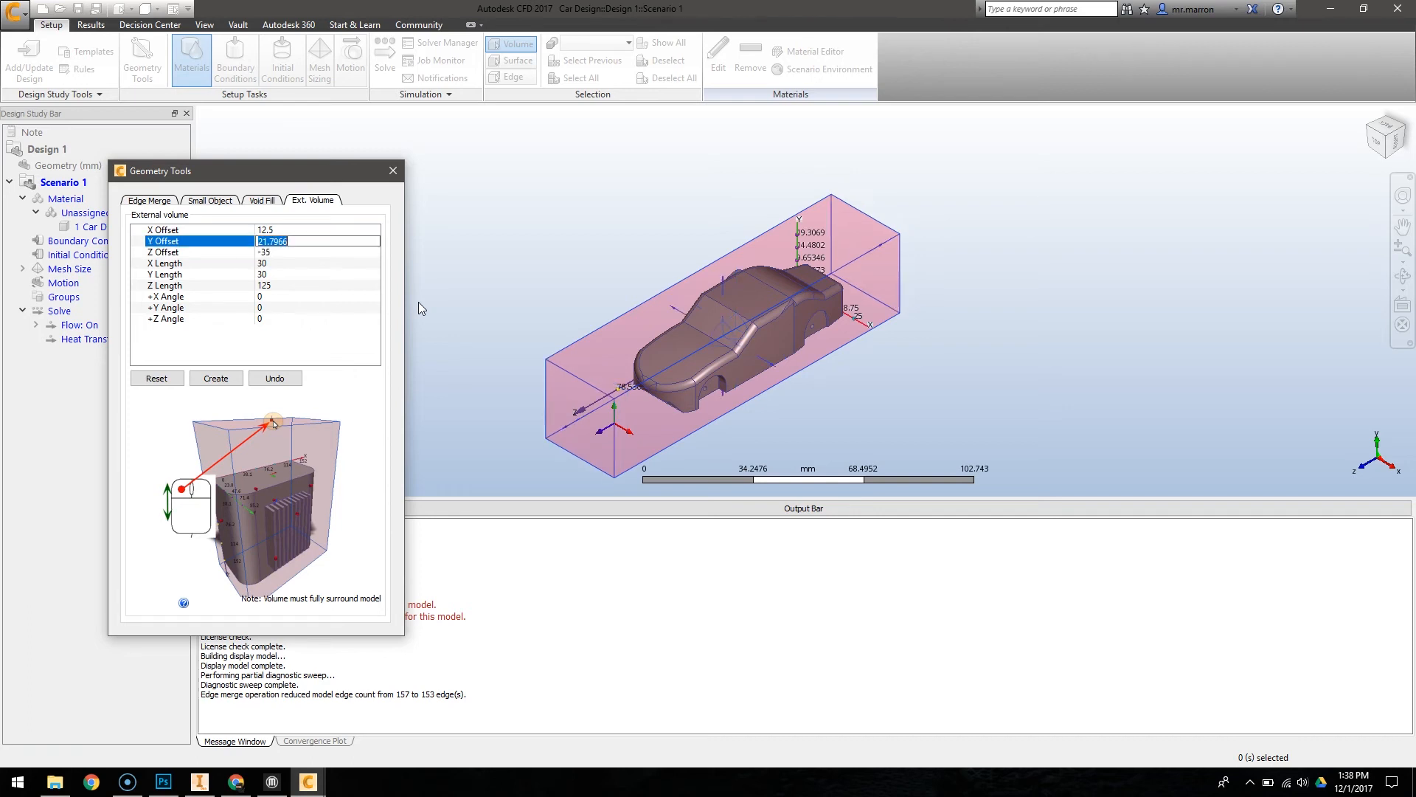
type("25")
key("shift+Tab")
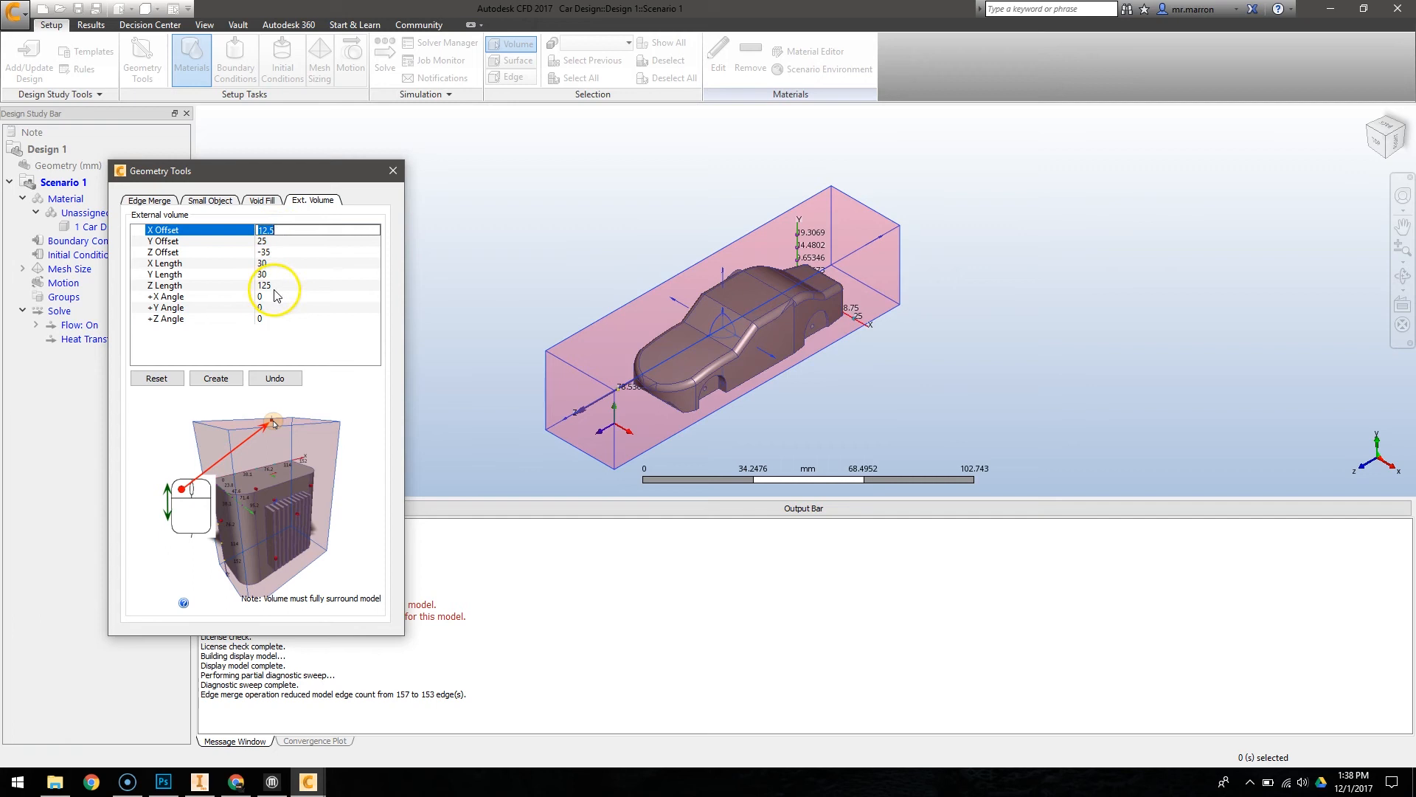
Step: Open the Snipping Tool and capture the Geometry Tools dialog showing the external volume's offsets and lengths
left_click(7, 789)
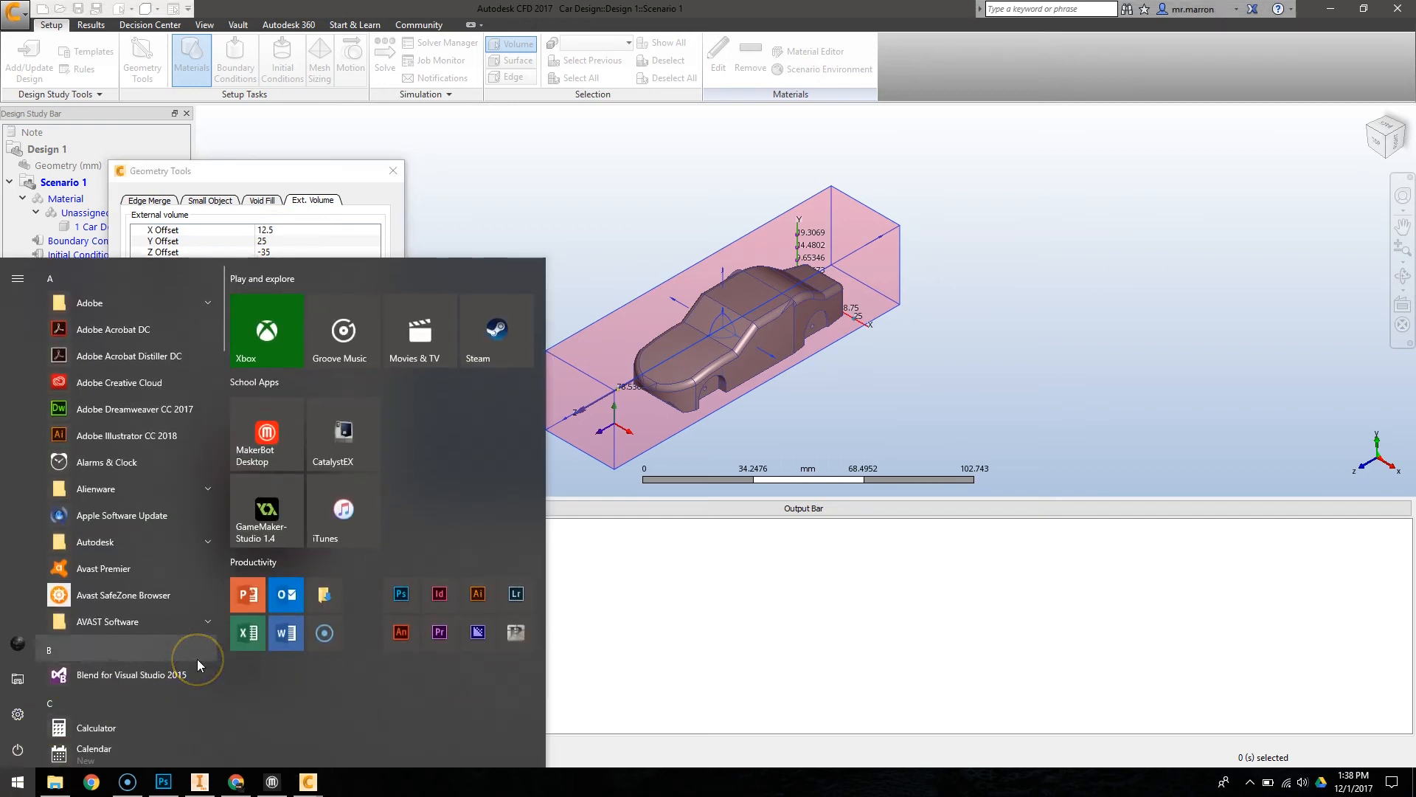
type("snip")
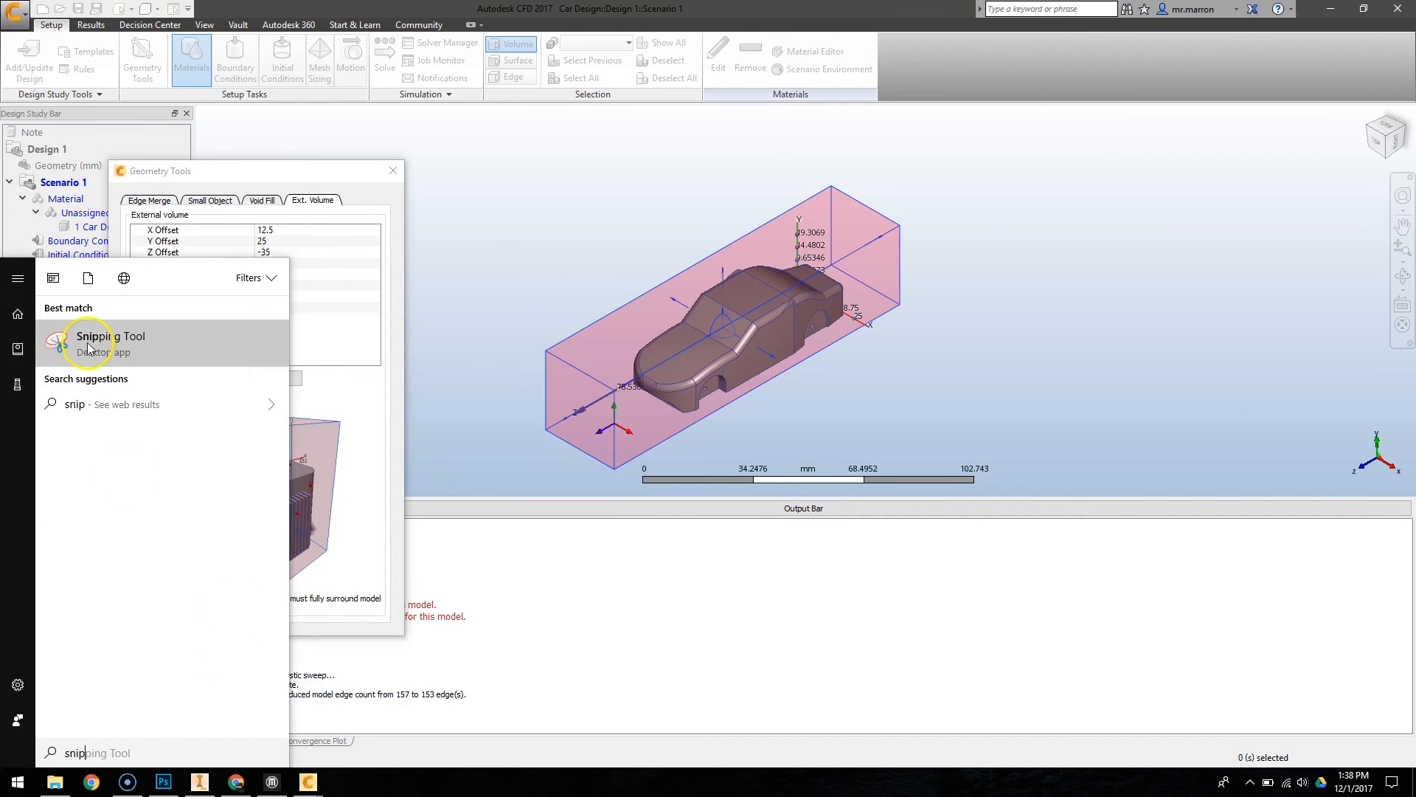
left_click(85, 343)
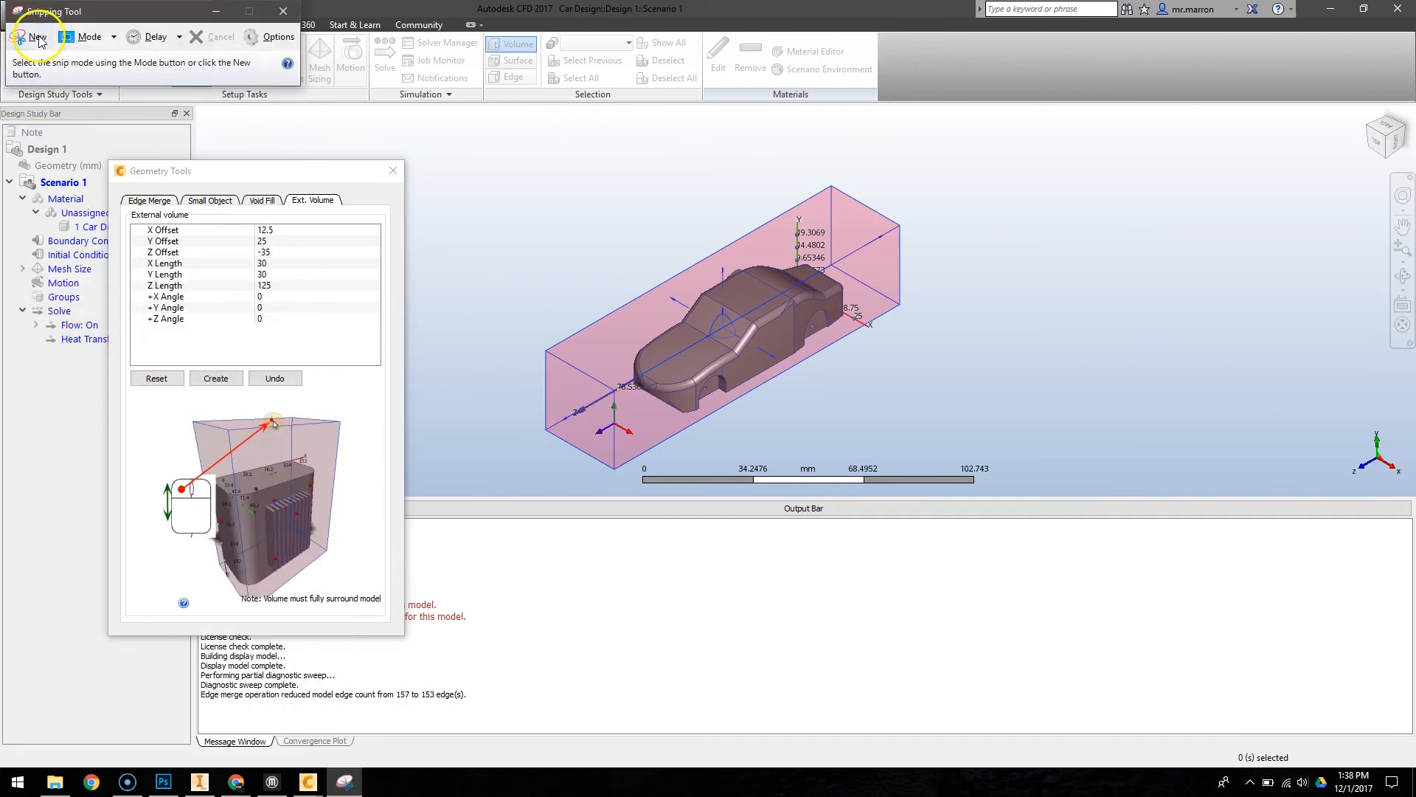
left_click(37, 38)
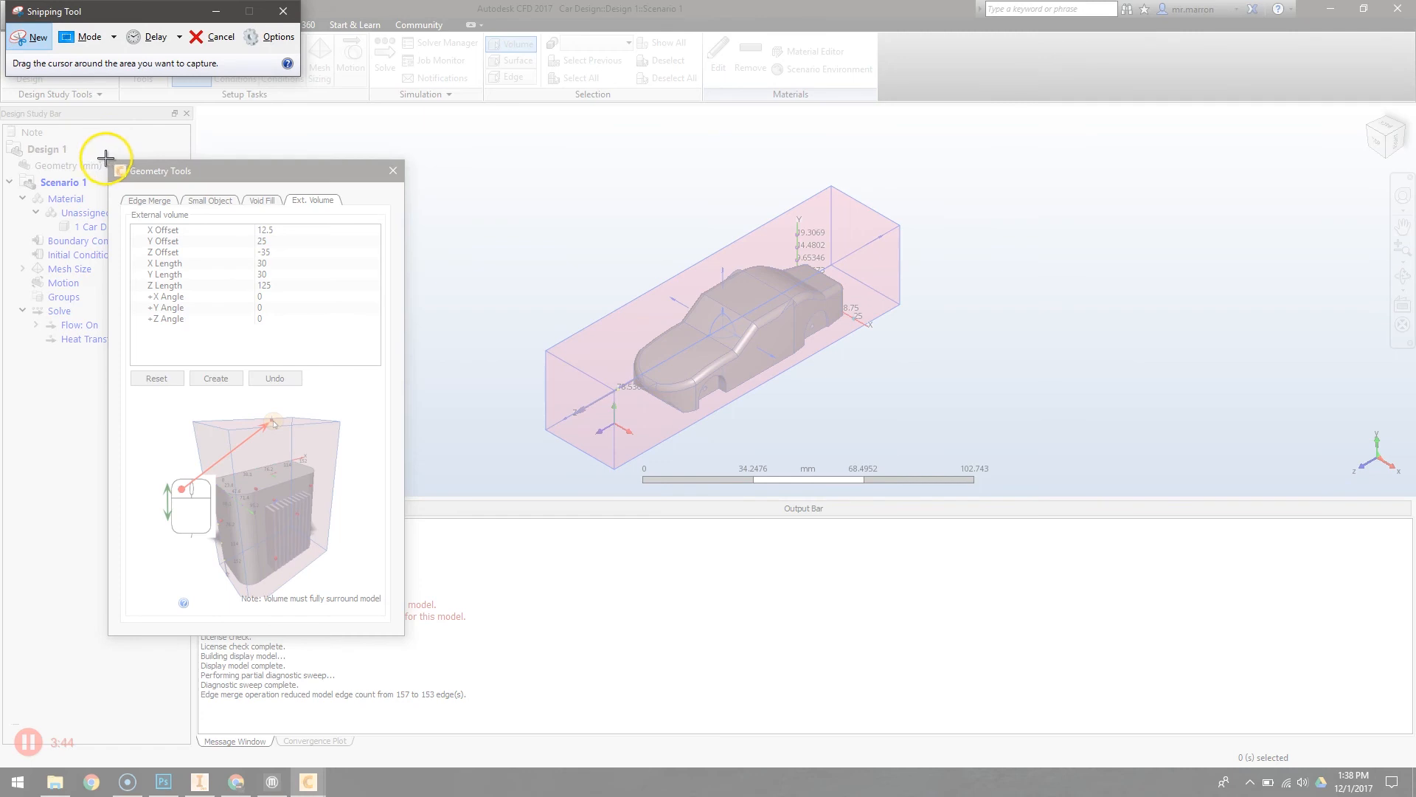
left_click_drag(109, 158, 405, 632)
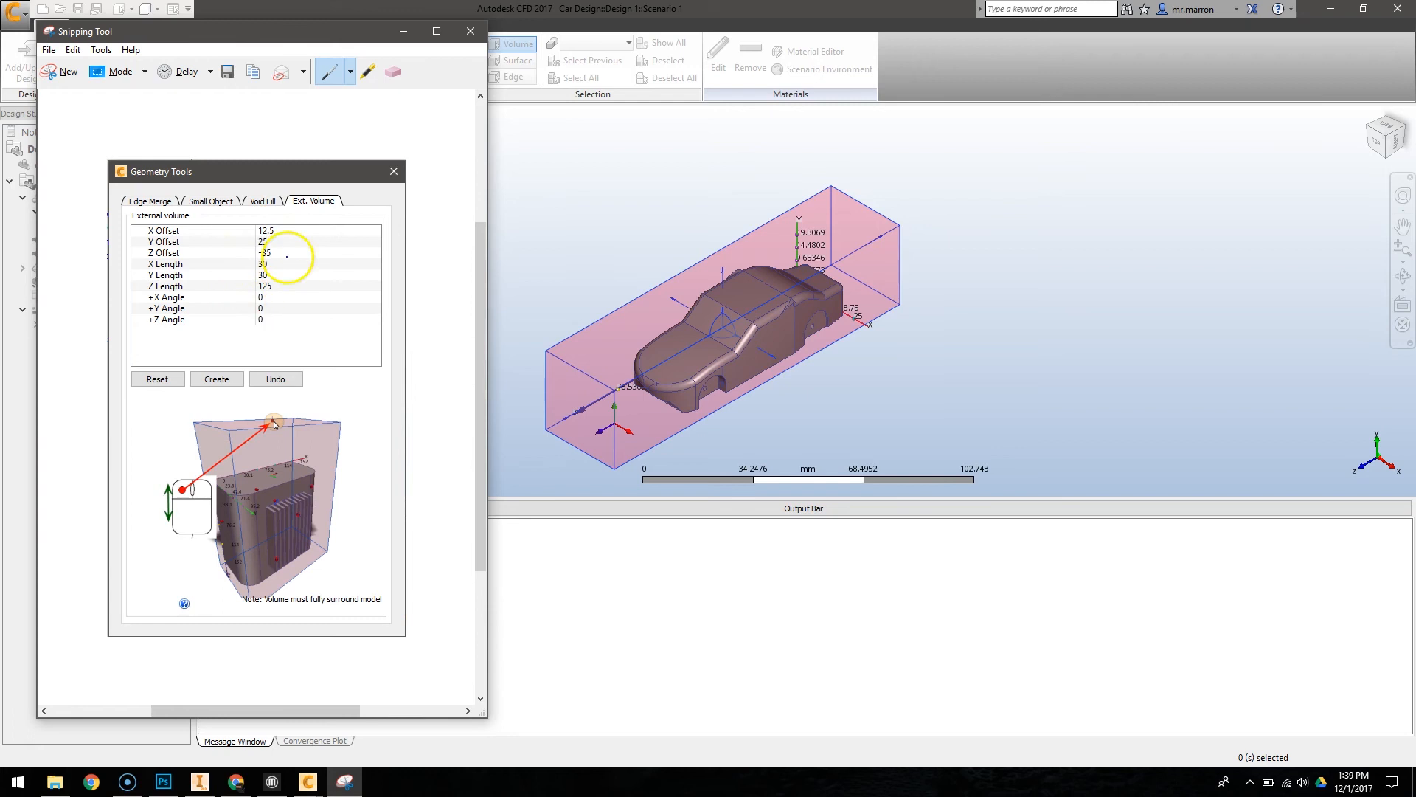
Step: Save the snip as a PNG named "Analysis Set" in the Desktop's CFD folder and close the Snipping Tool
left_click(227, 74)
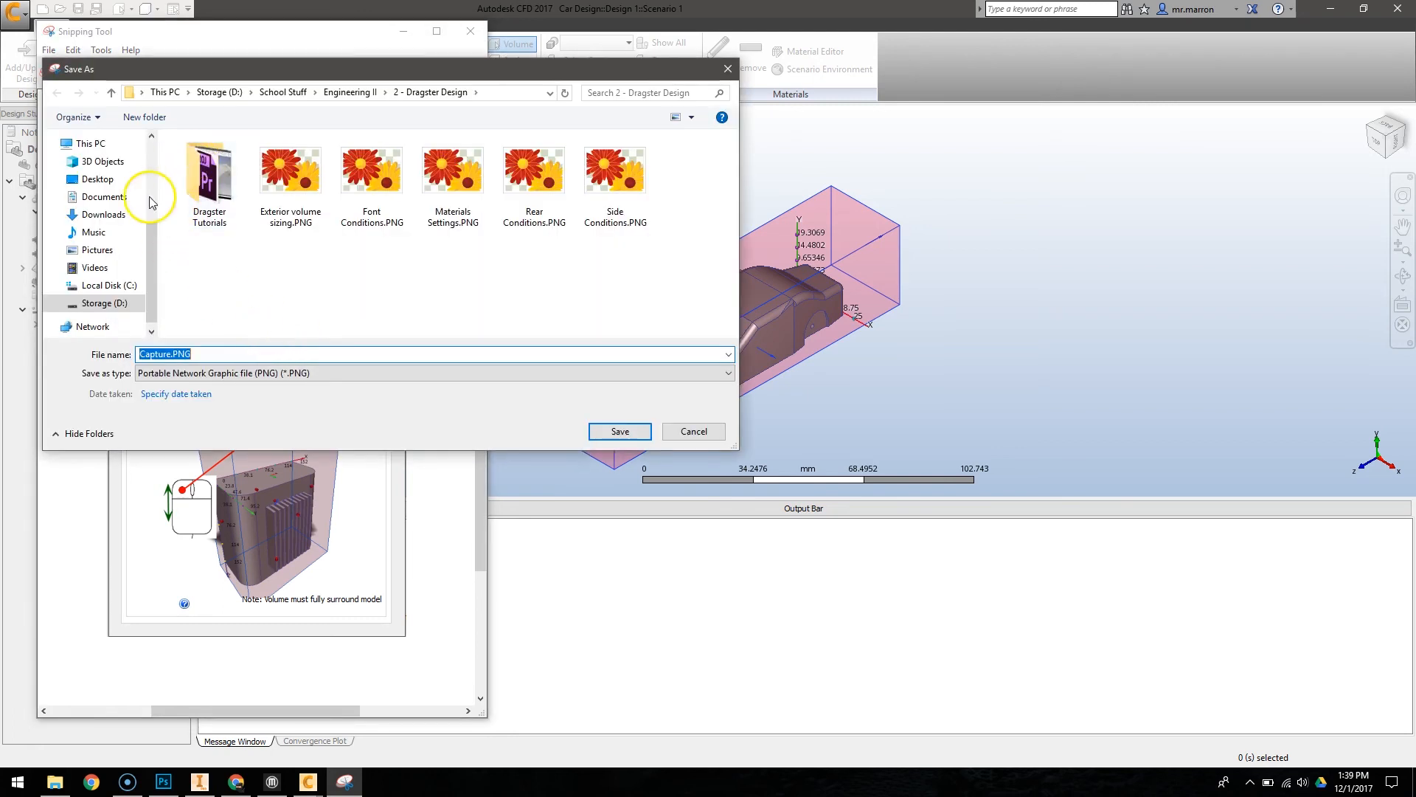
left_click(94, 180)
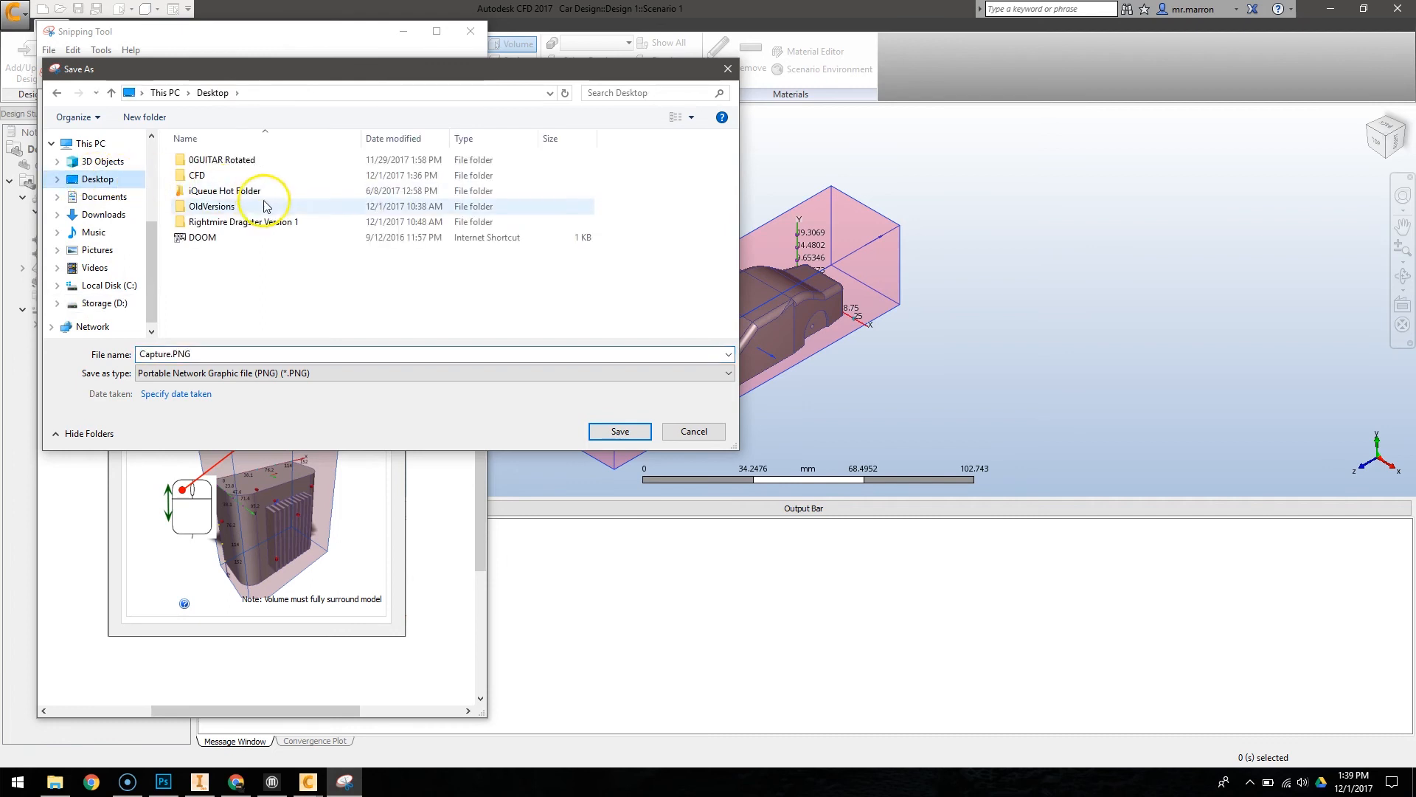
double_click(196, 174)
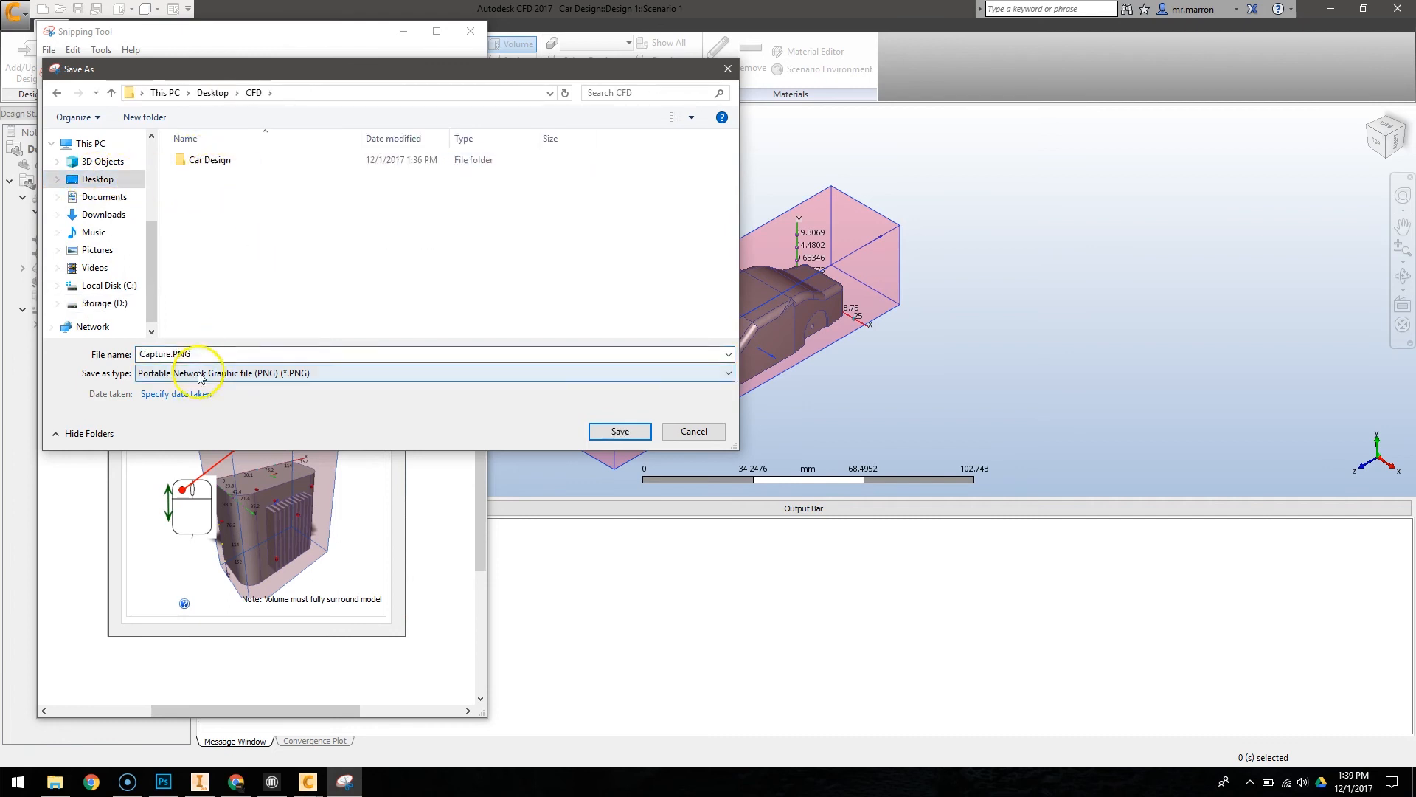
left_click_drag(202, 355, 85, 341)
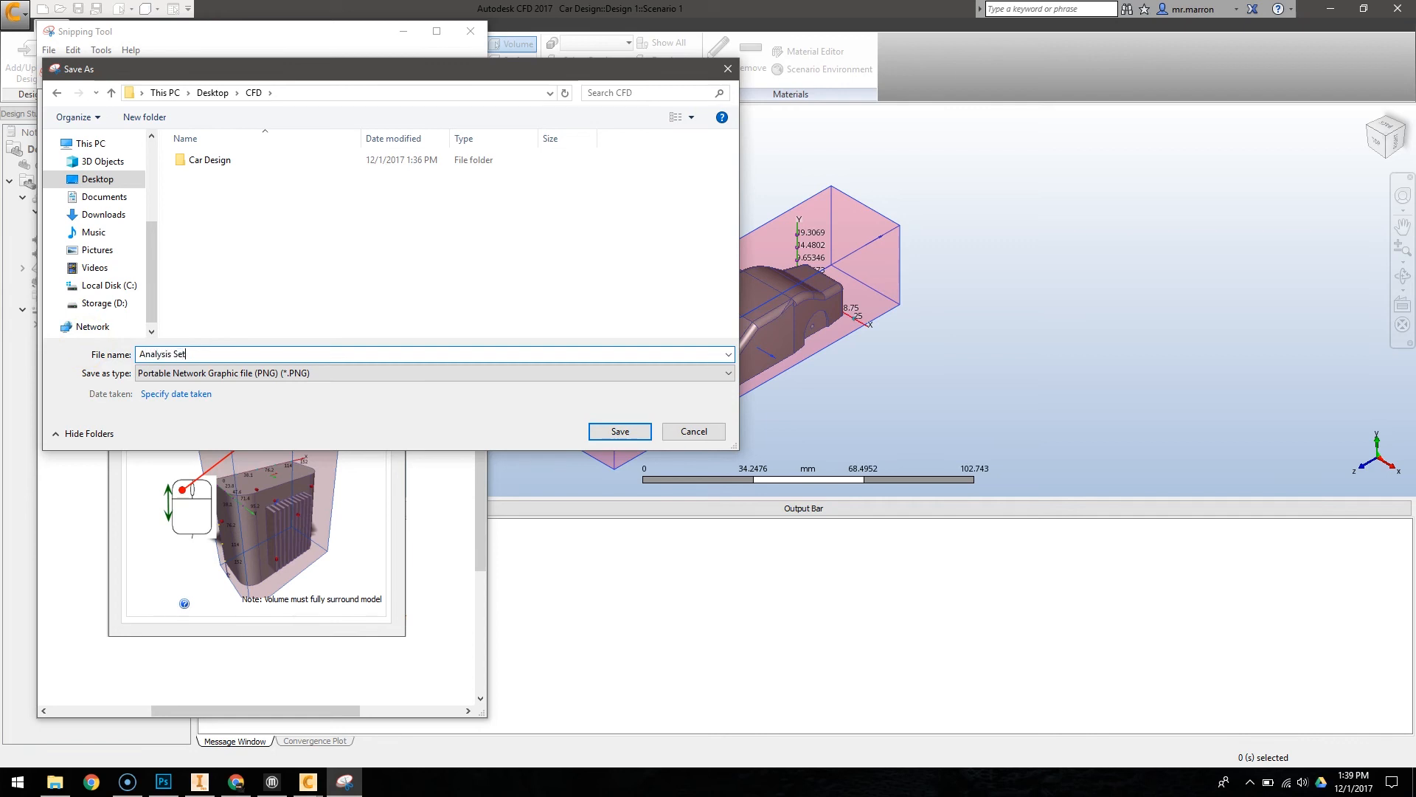
key("Return")
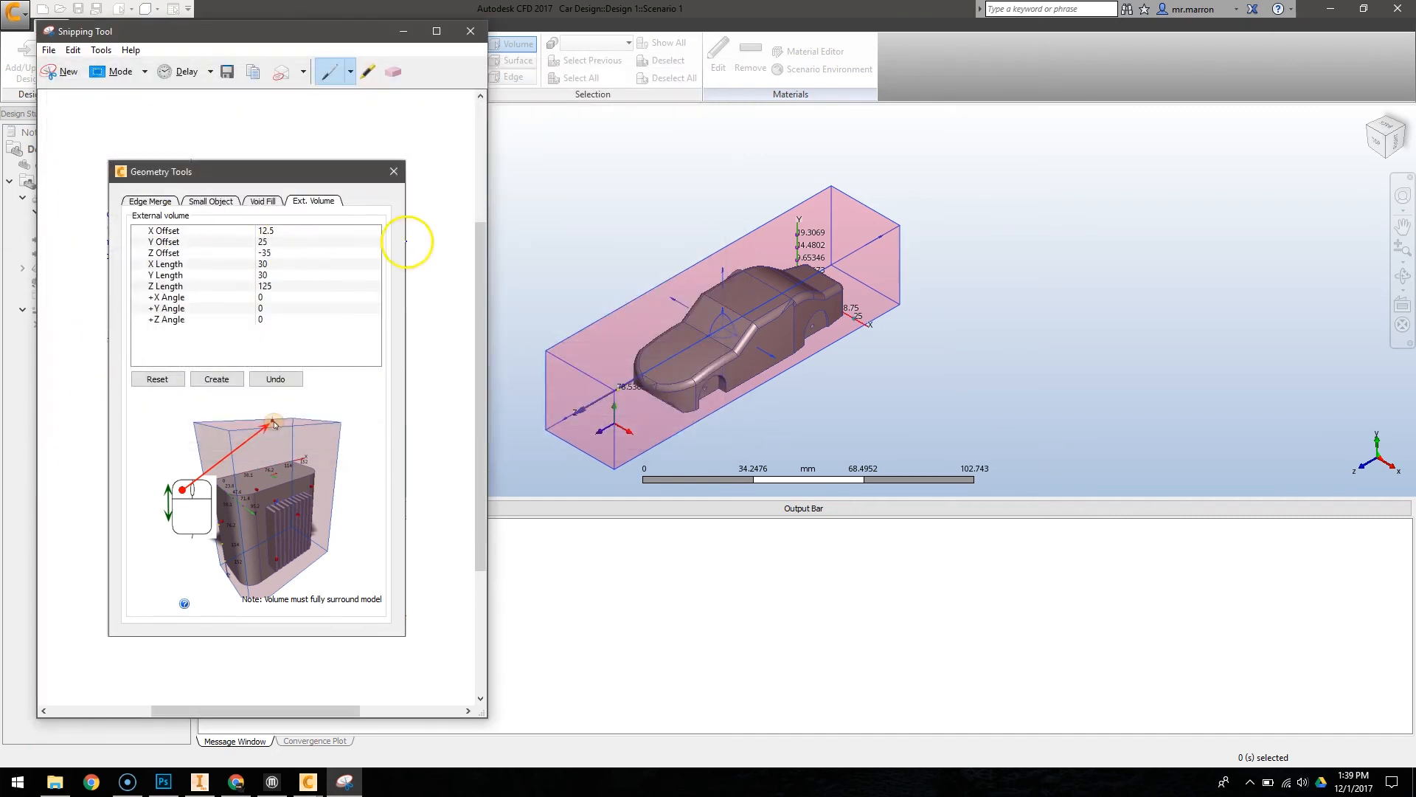
left_click(470, 37)
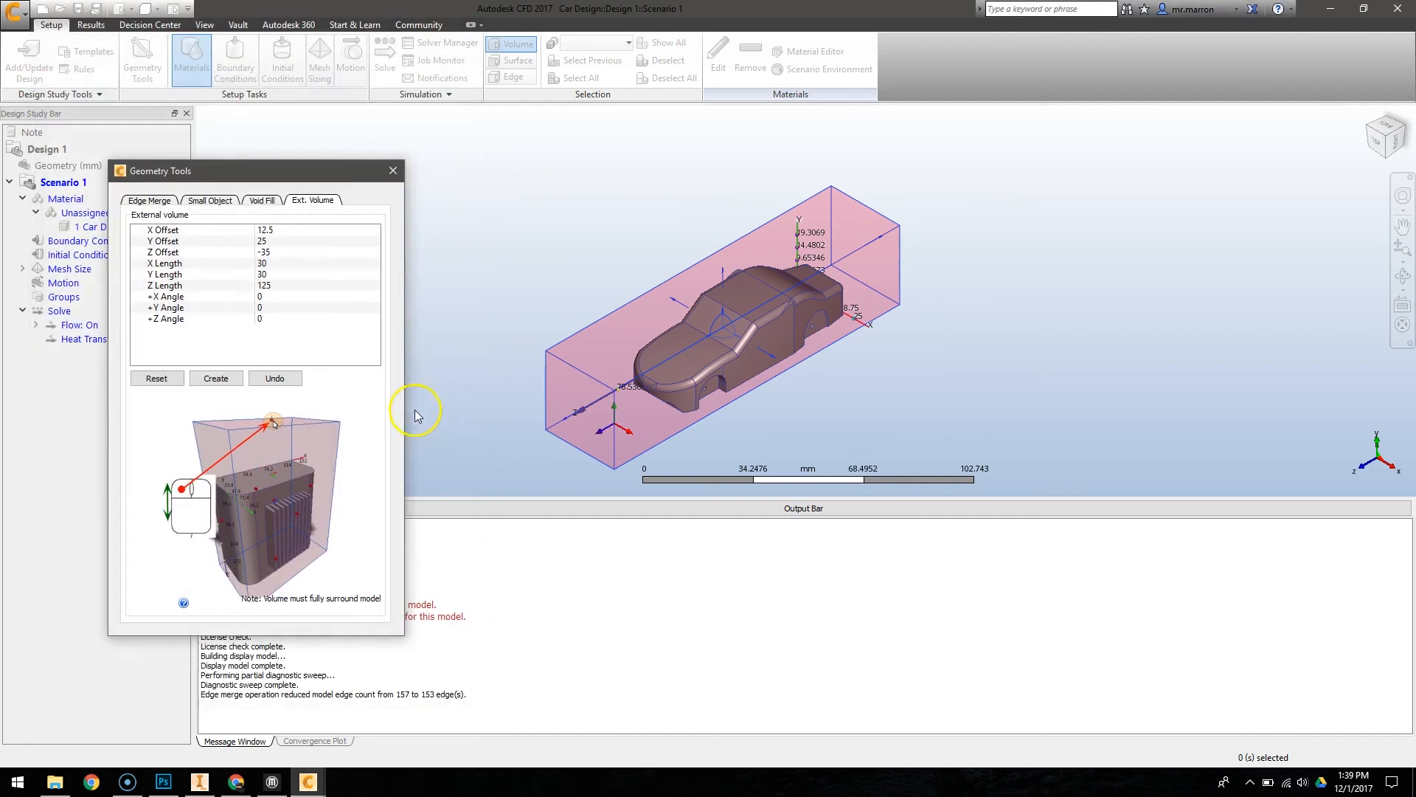
Step: Create the external volume from the entered dimensions, close Geometry Tools, and display the enclosing volume as an outline
left_click(216, 378)
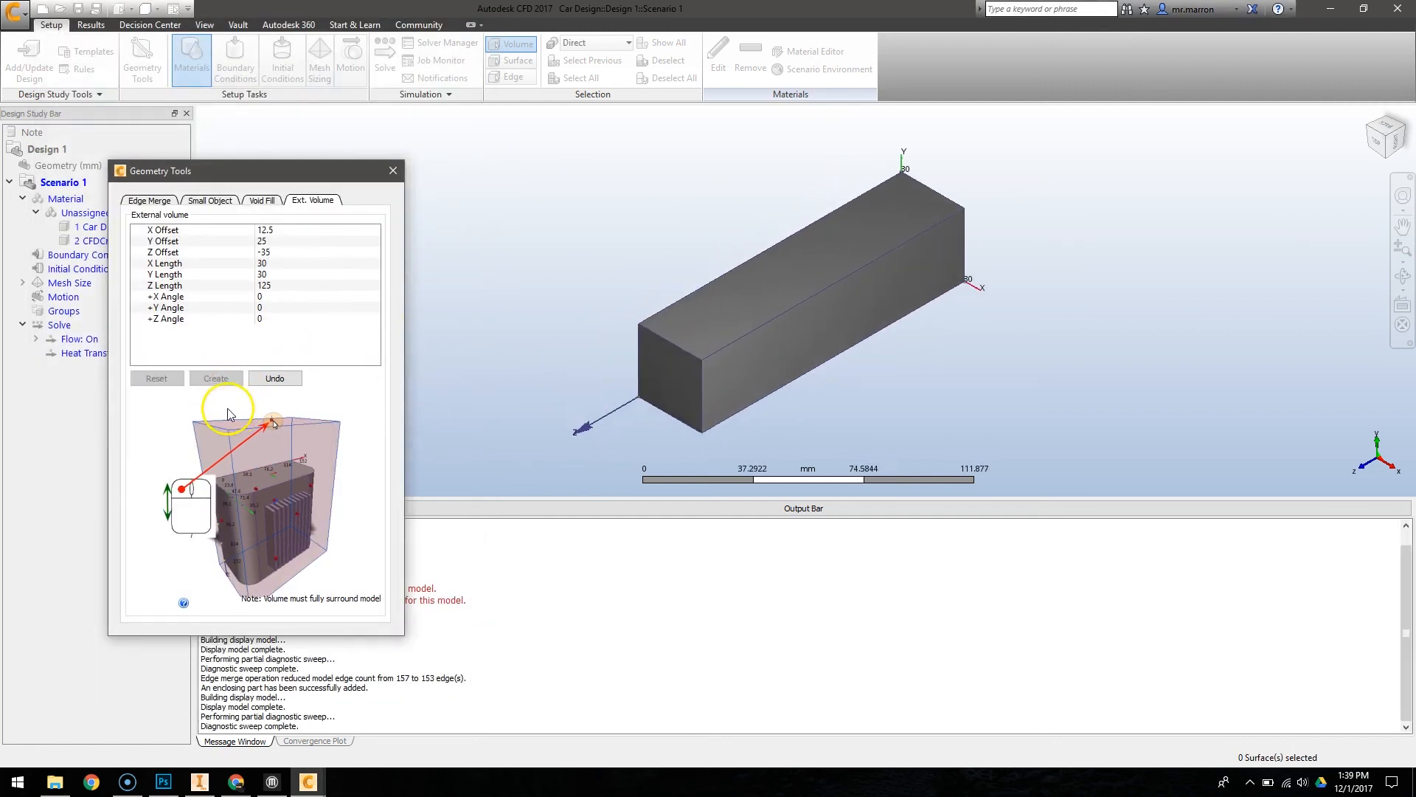
left_click(392, 170)
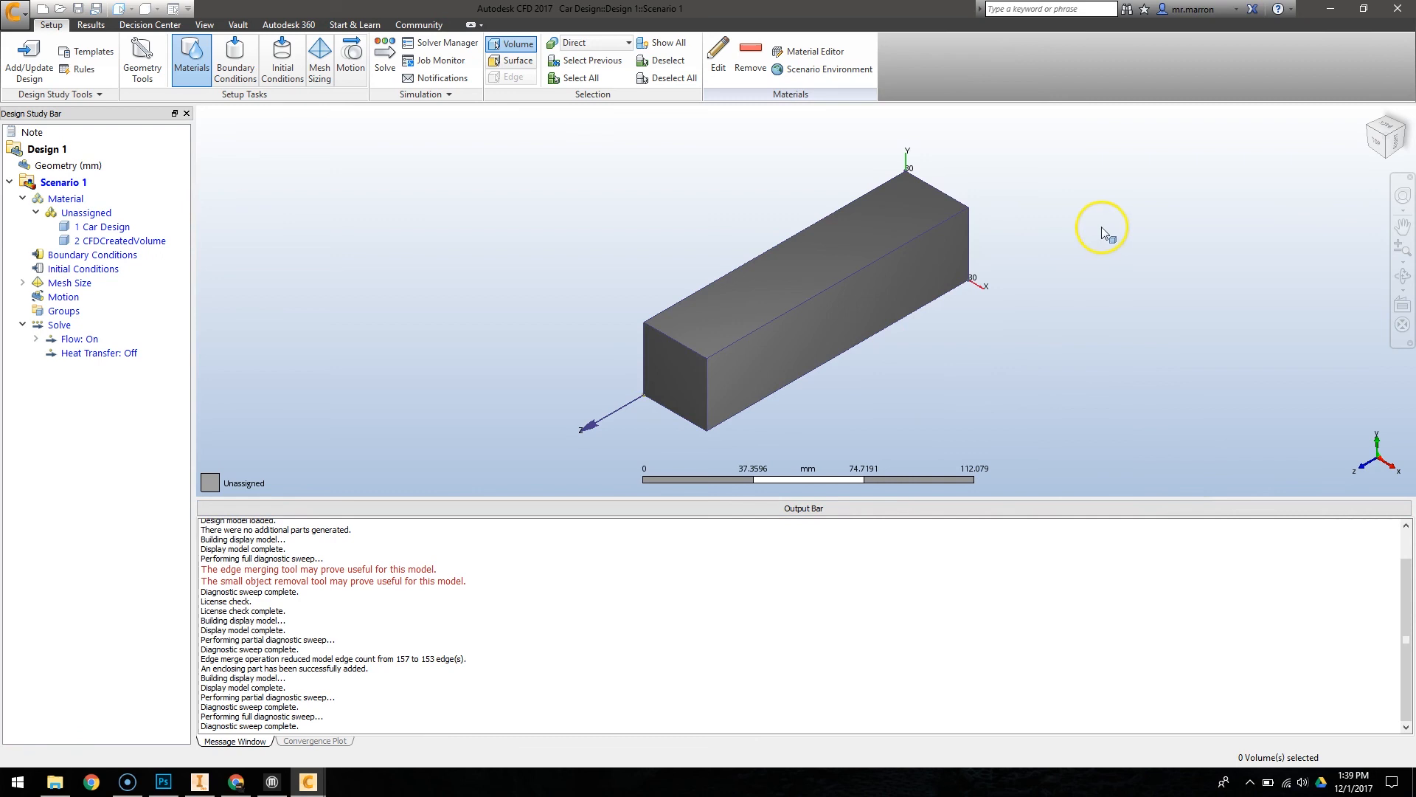
right_click(822, 286)
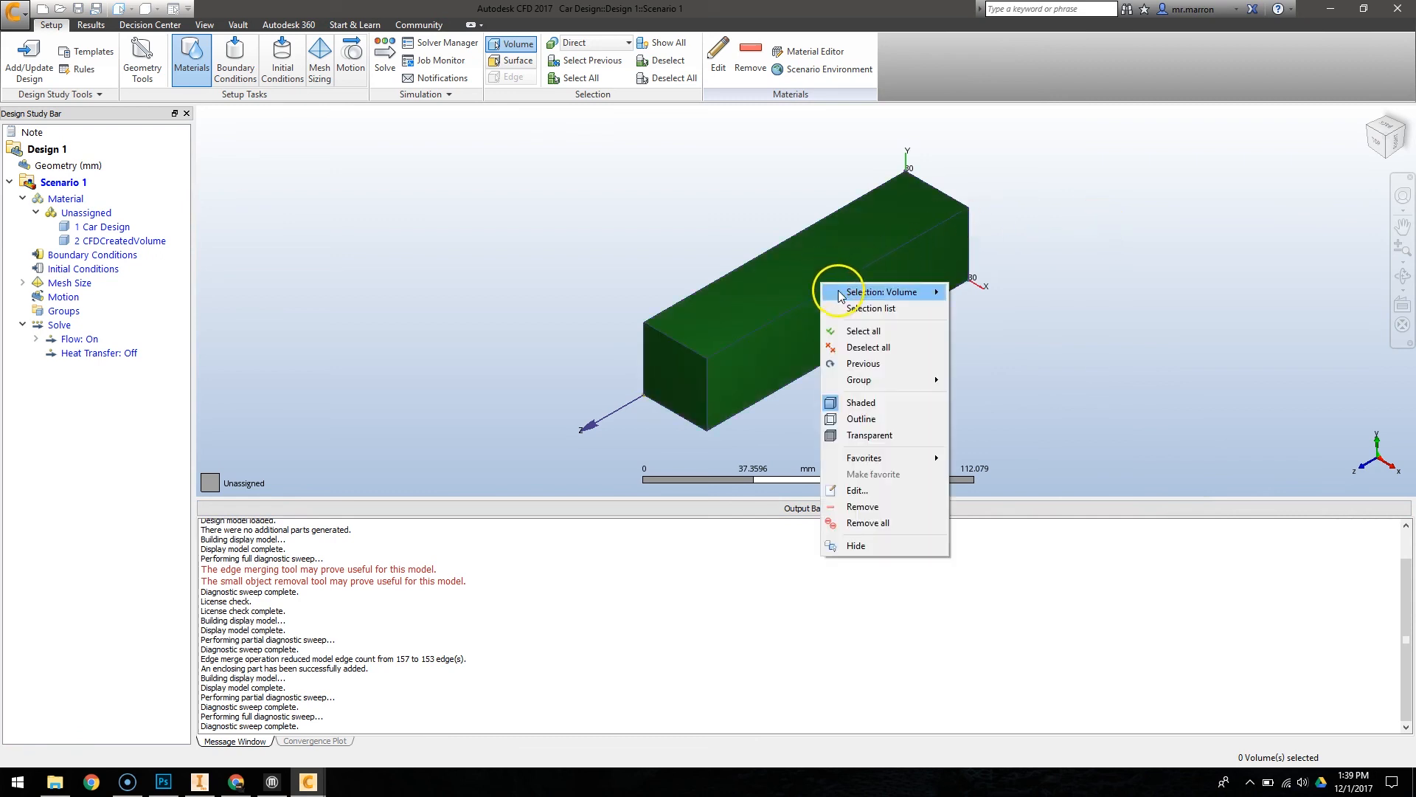
left_click(862, 419)
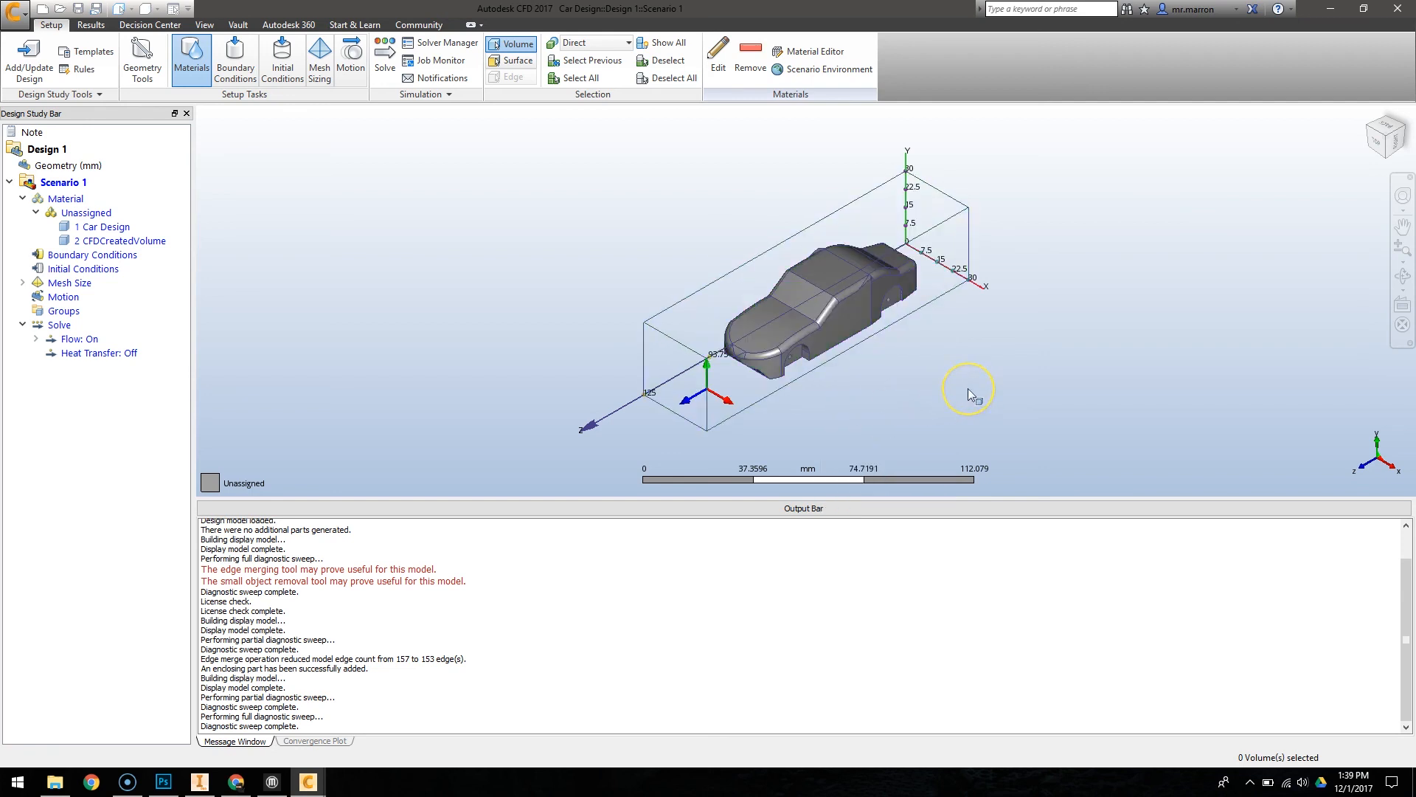
middle_click_drag(1175, 239, 1123, 250)
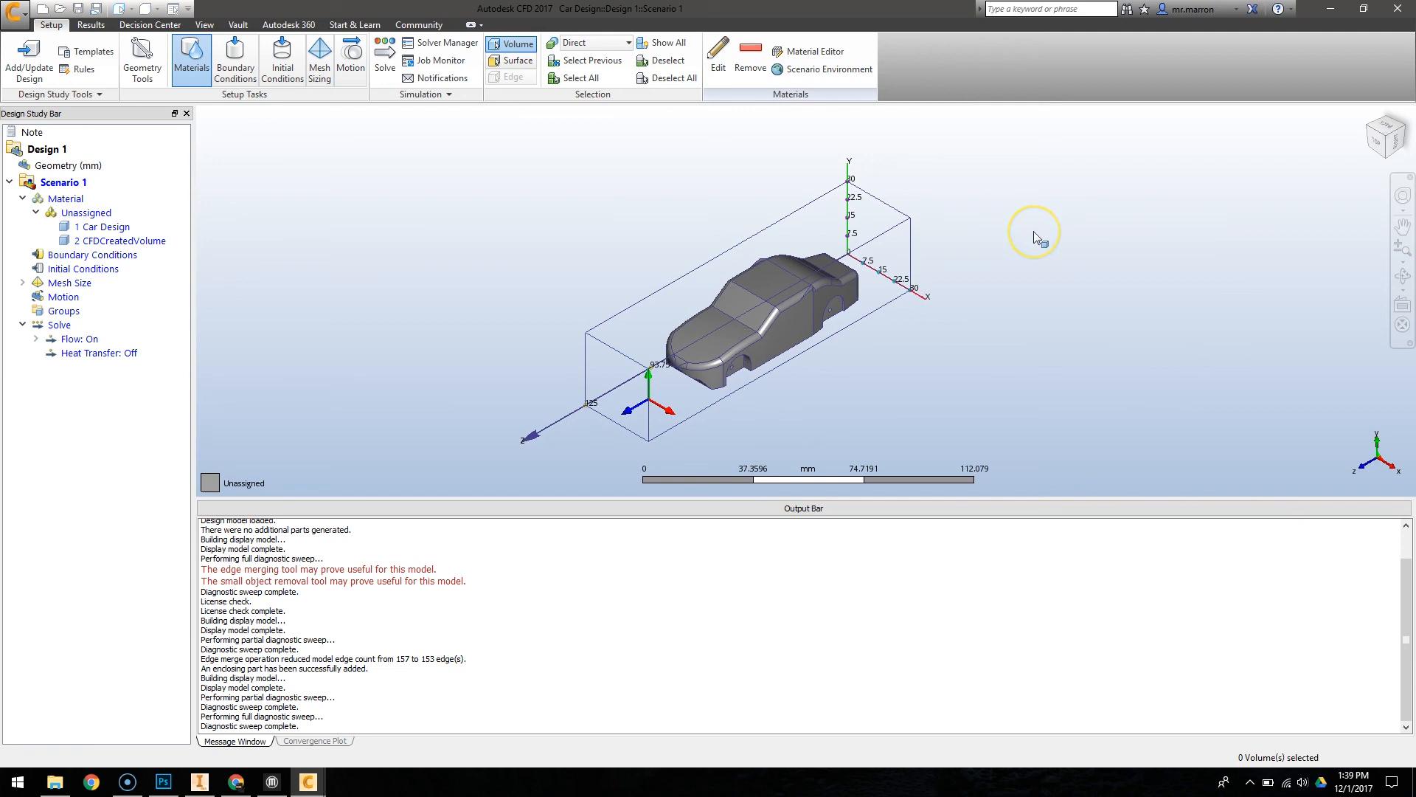